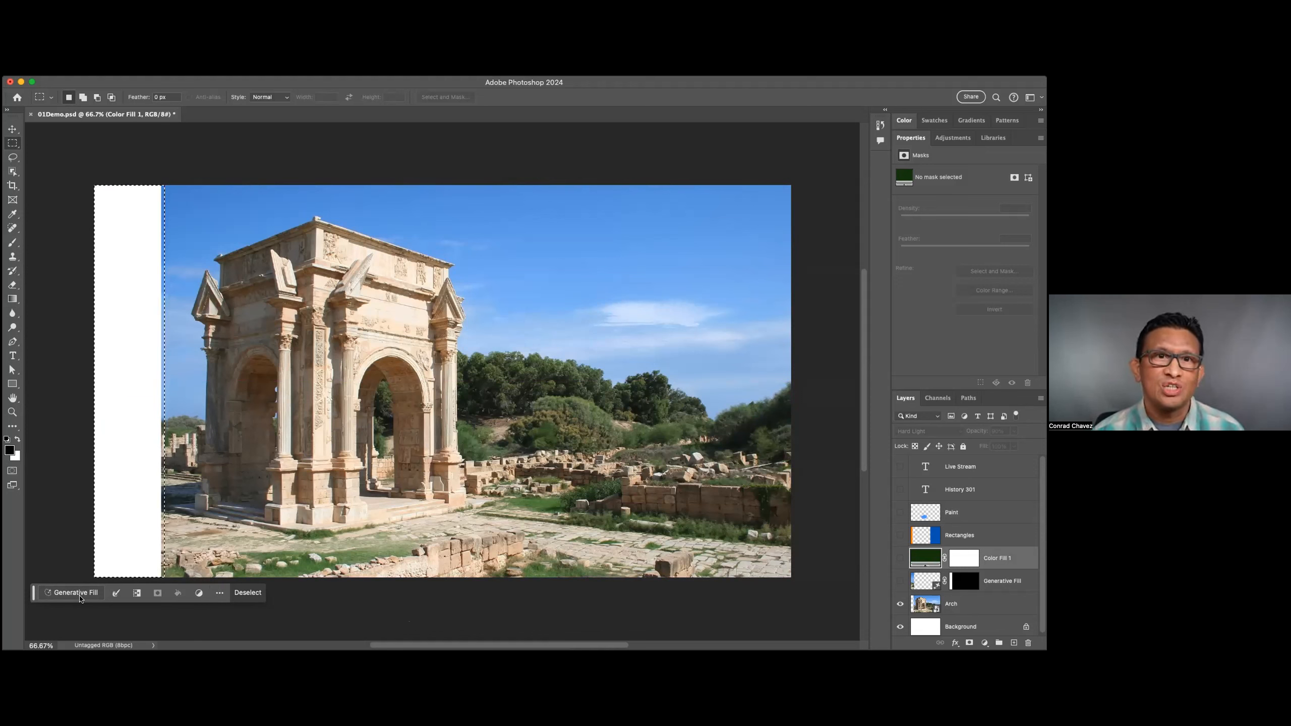
# Fill the selected blank strip beside the arch photo using Generative Fill with an empty prompt.
pyautogui.click(394, 70)
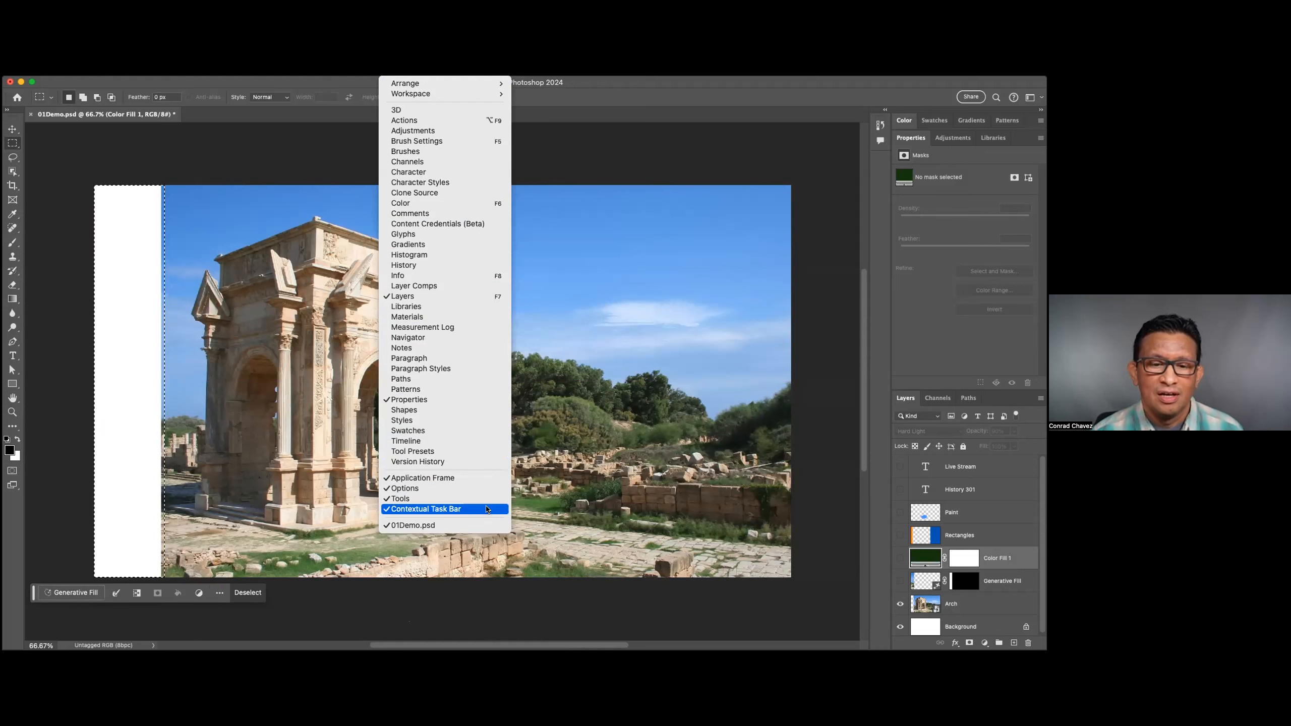
pyautogui.click(487, 509)
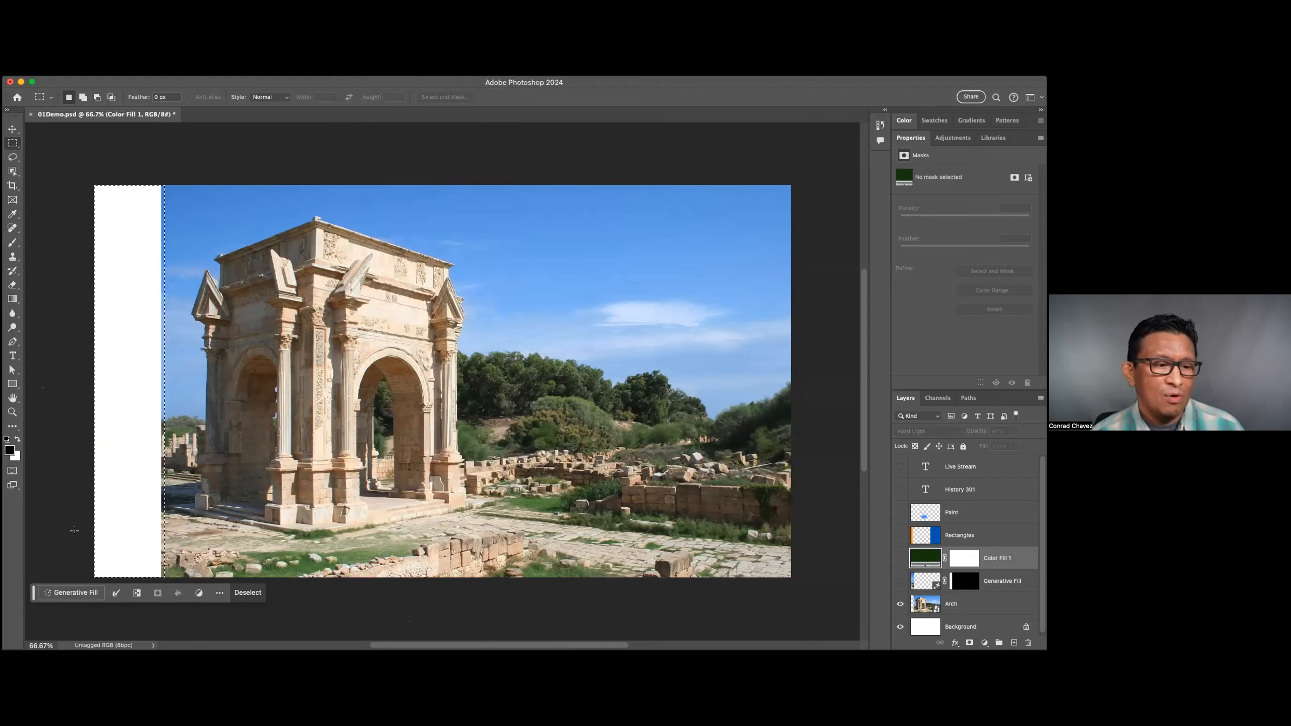
pyautogui.click(70, 594)
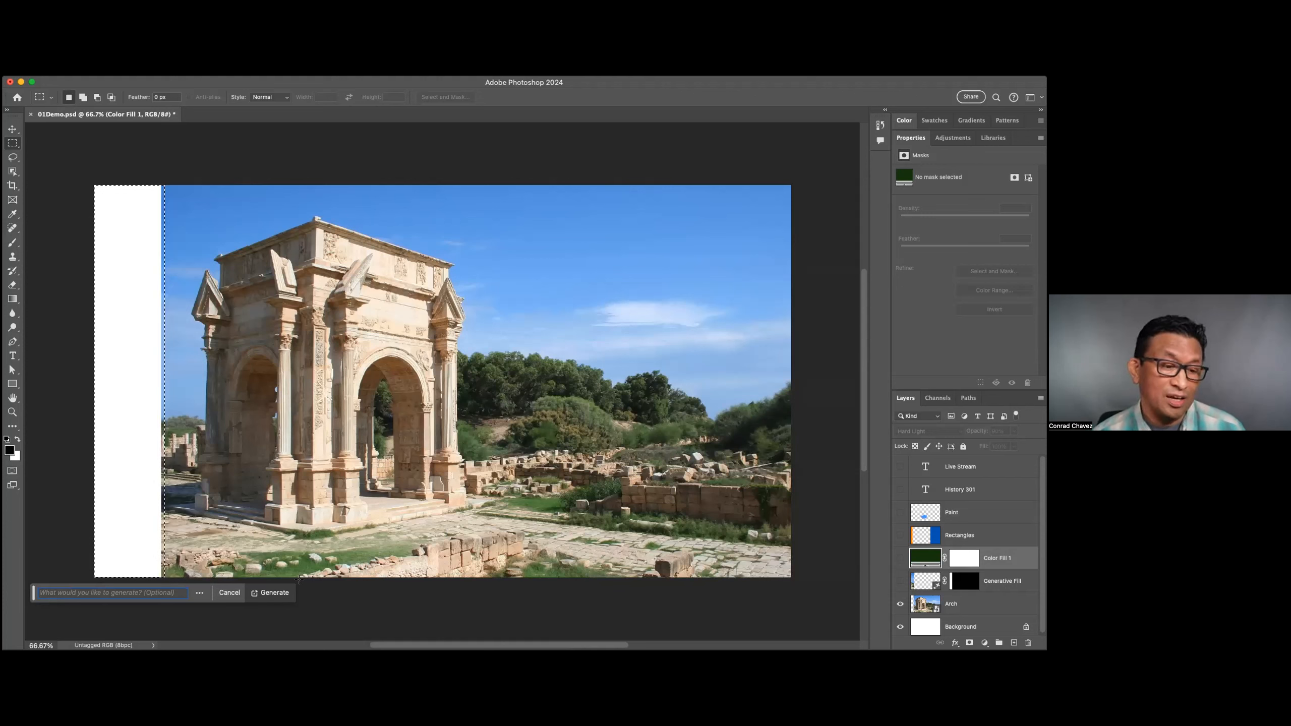
pyautogui.click(285, 597)
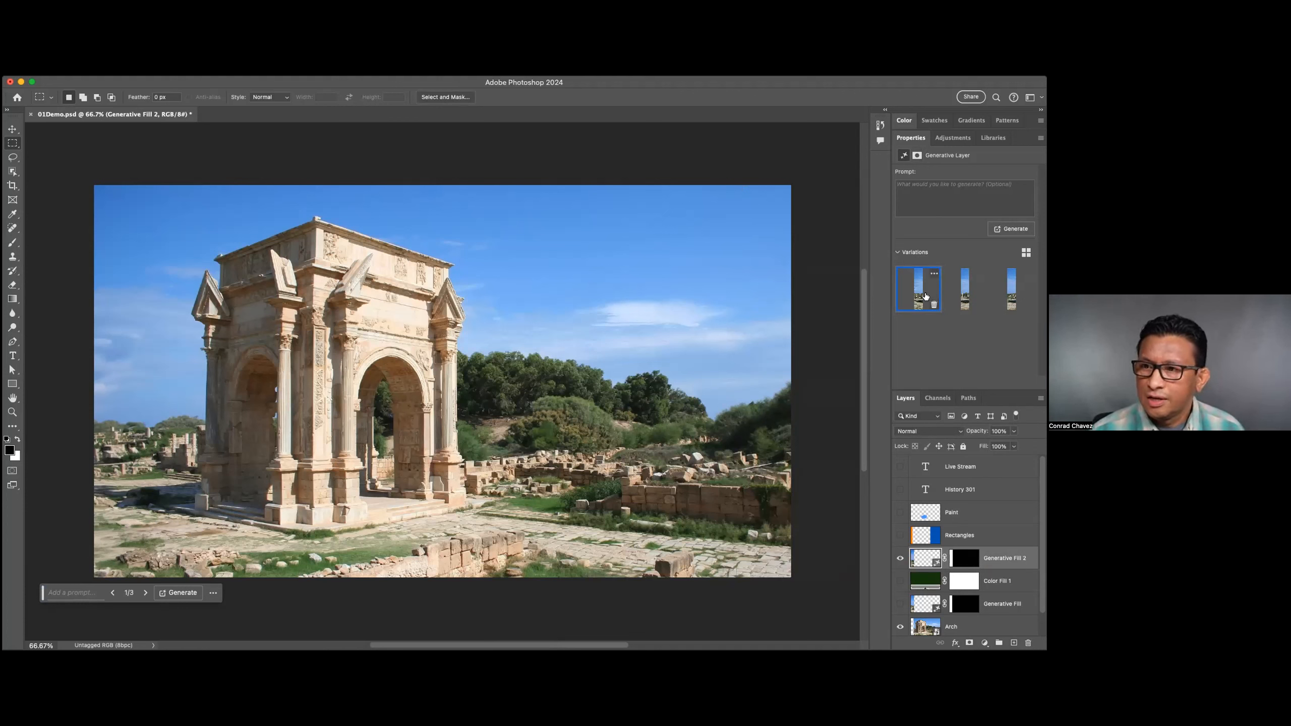
# Preview the three generated variations of the extended left side of the photo.
pyautogui.moveTo(1009, 293)
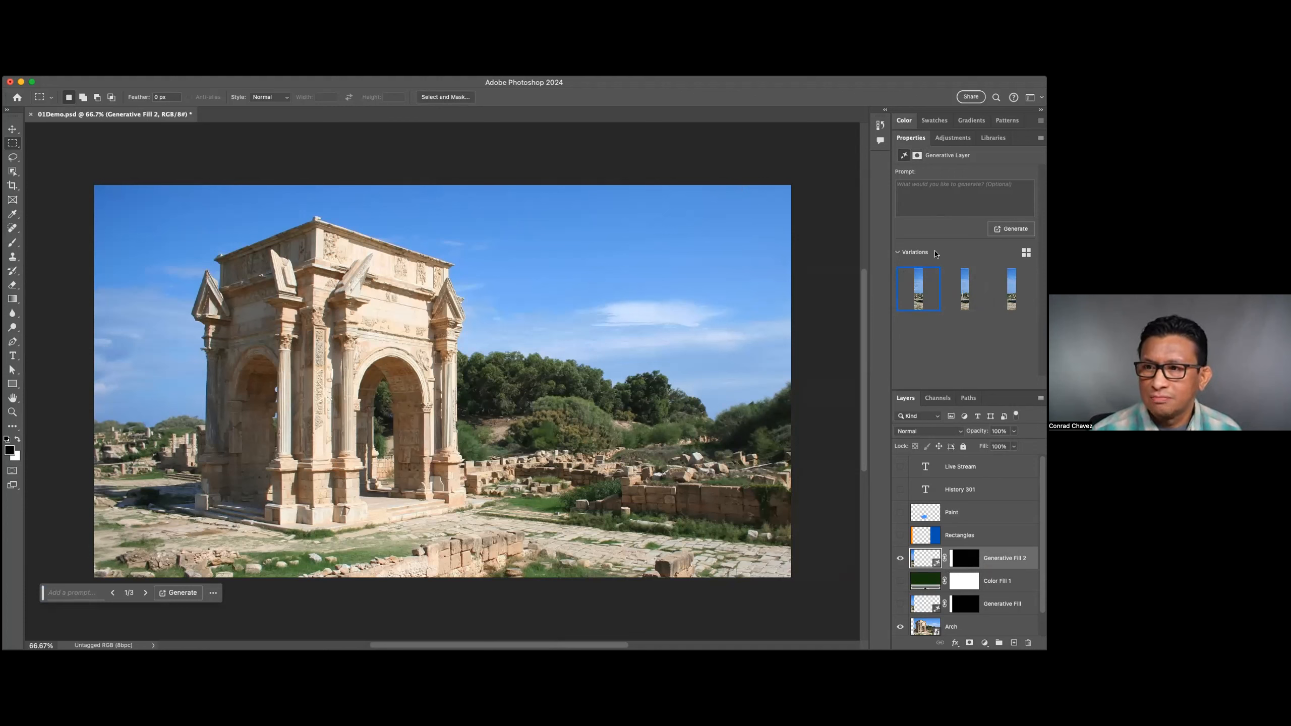
pyautogui.click(897, 252)
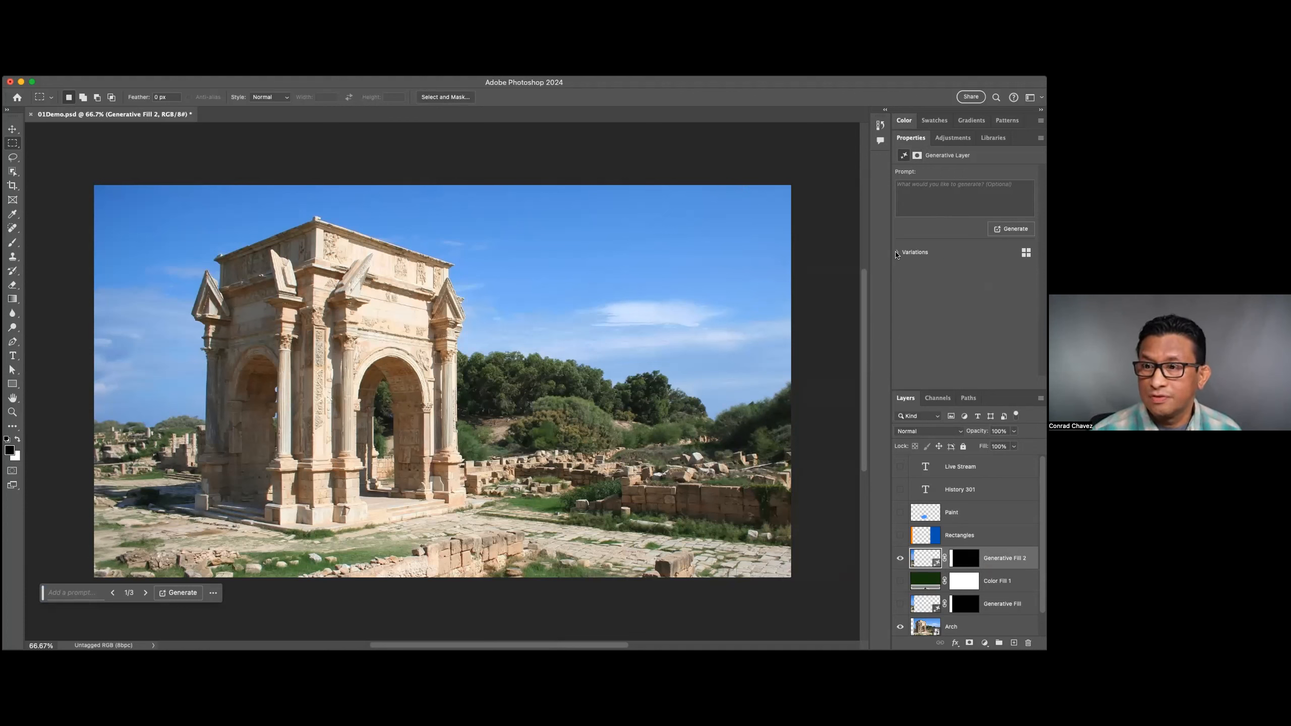
pyautogui.click(898, 253)
pyautogui.moveTo(953, 295)
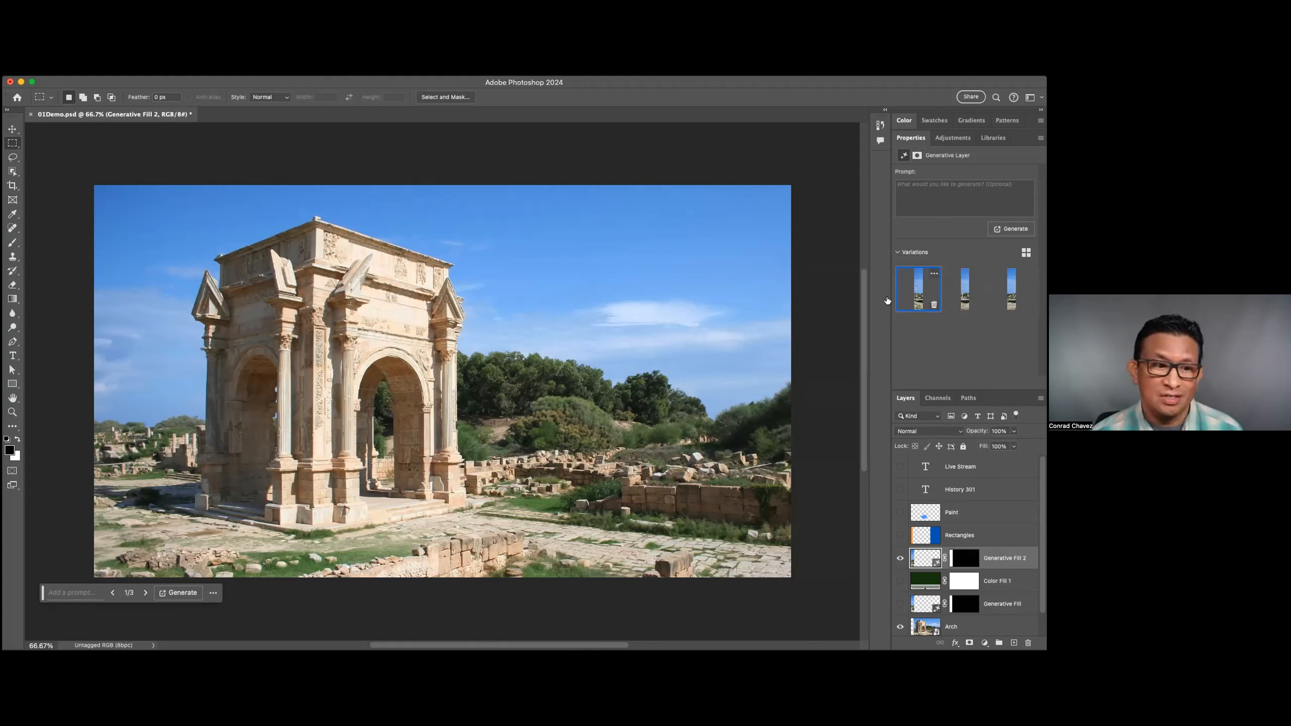
pyautogui.click(962, 295)
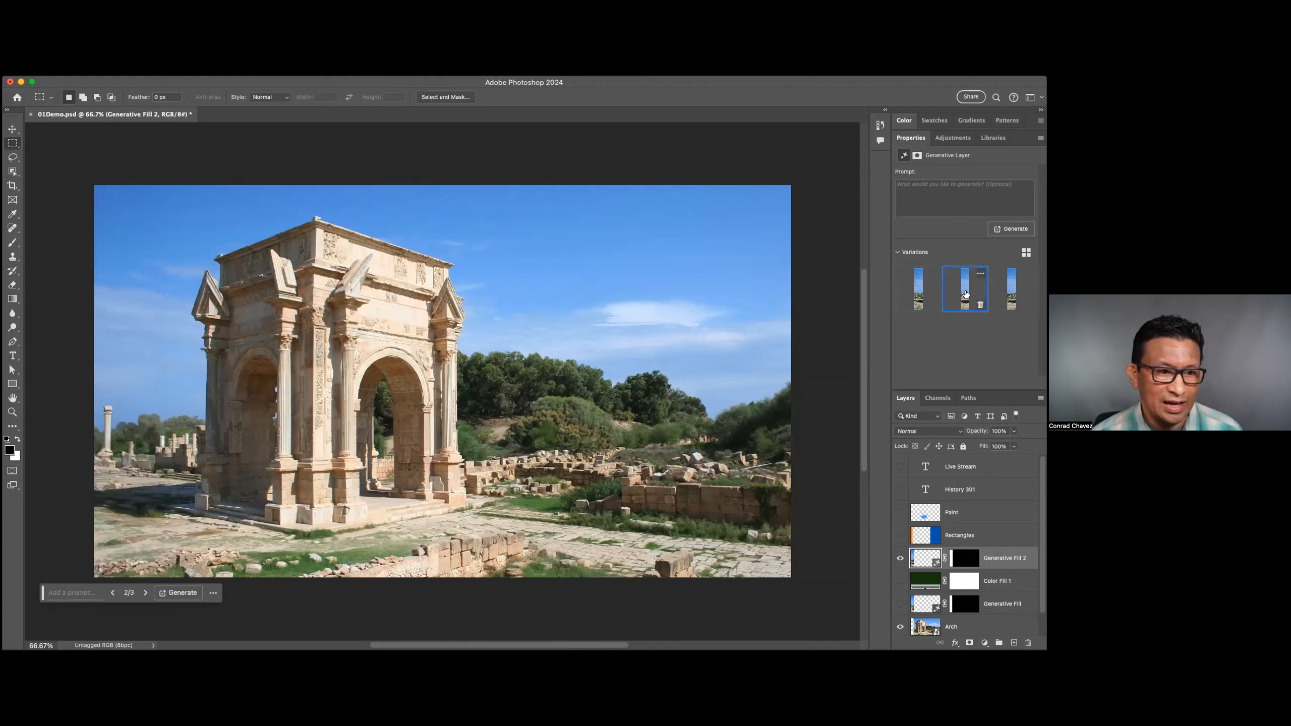
pyautogui.click(1005, 293)
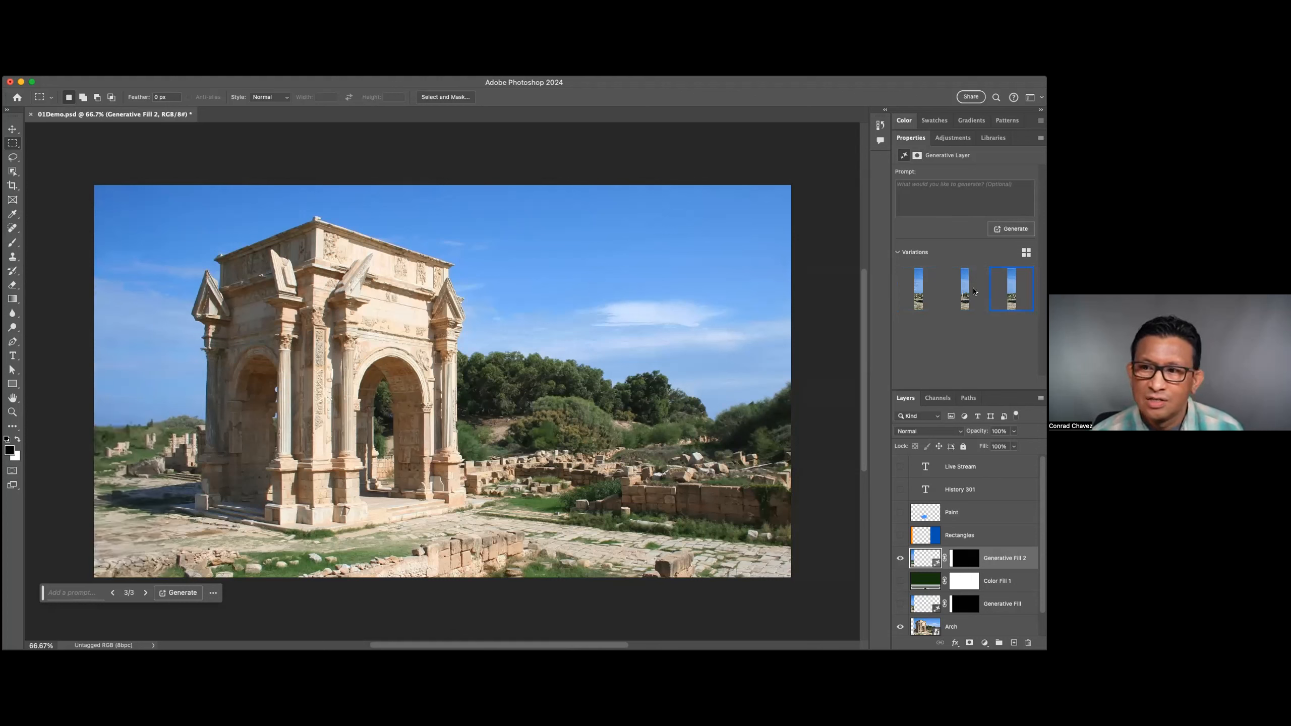
pyautogui.click(928, 293)
pyautogui.click(955, 293)
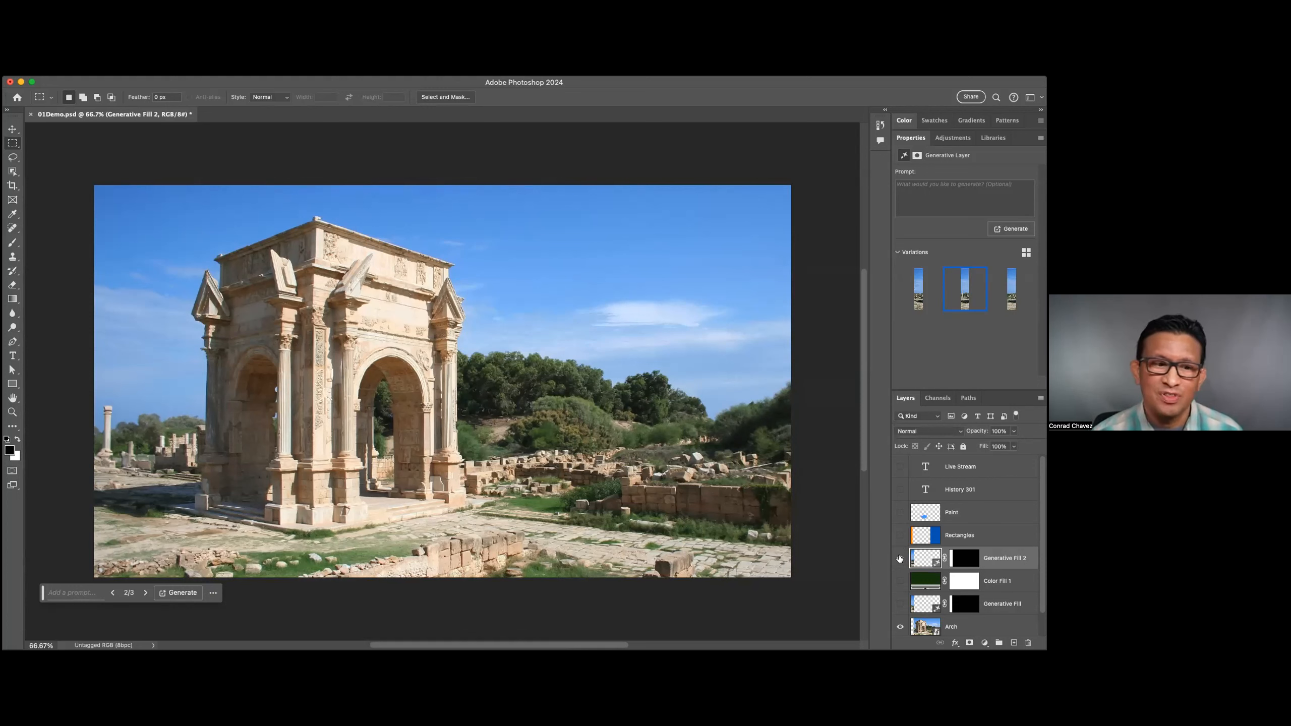
# Toggle the Generative Fill 2 and Arch layers off and on to compare their content.
pyautogui.click(900, 559)
pyautogui.click(899, 559)
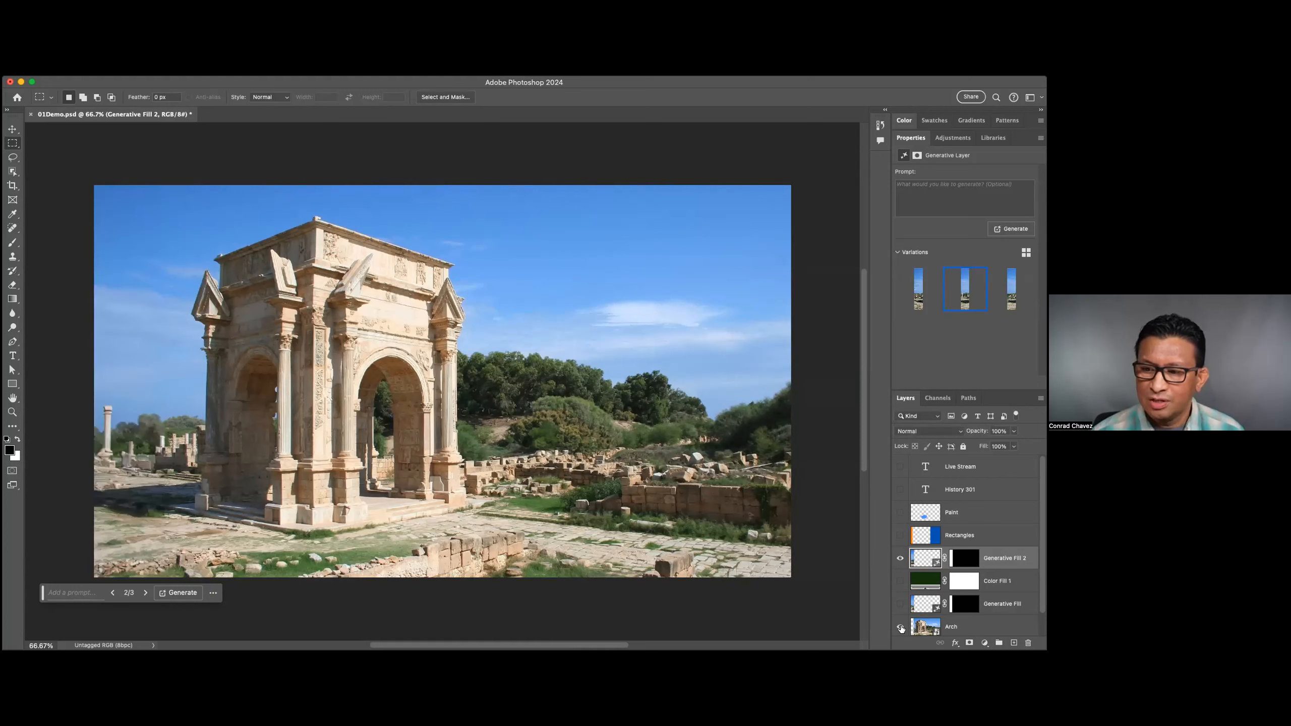
pyautogui.click(900, 627)
pyautogui.click(900, 627)
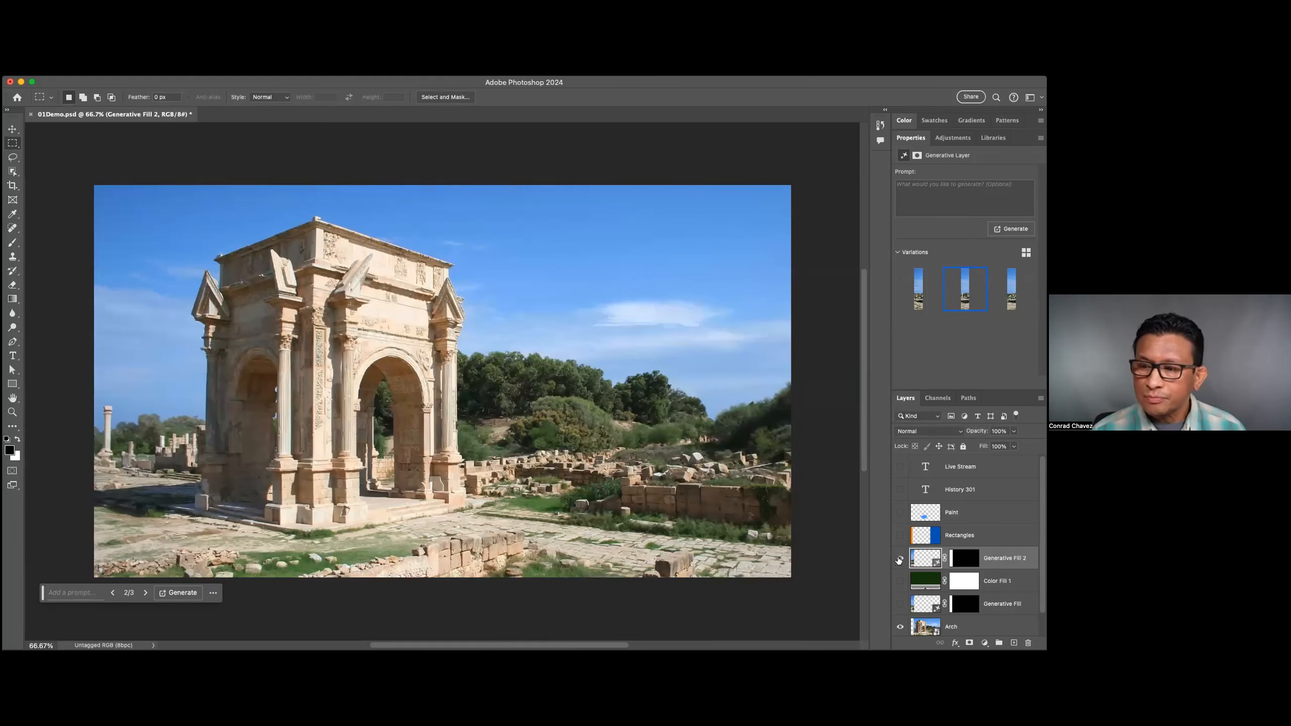
# Switch the Generative Fill 2 layer to its first variation and compare the photo with that layer hidden and shown.
pyautogui.click(900, 558)
pyautogui.click(915, 286)
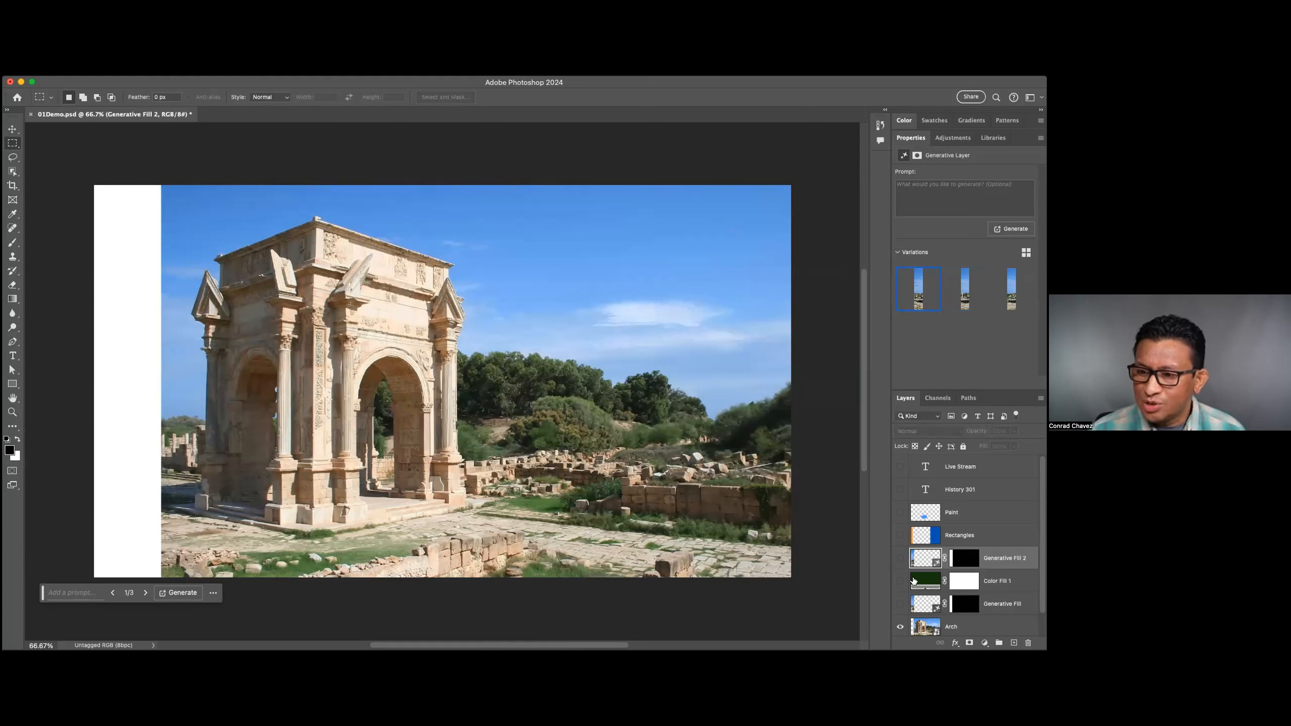
pyautogui.click(900, 558)
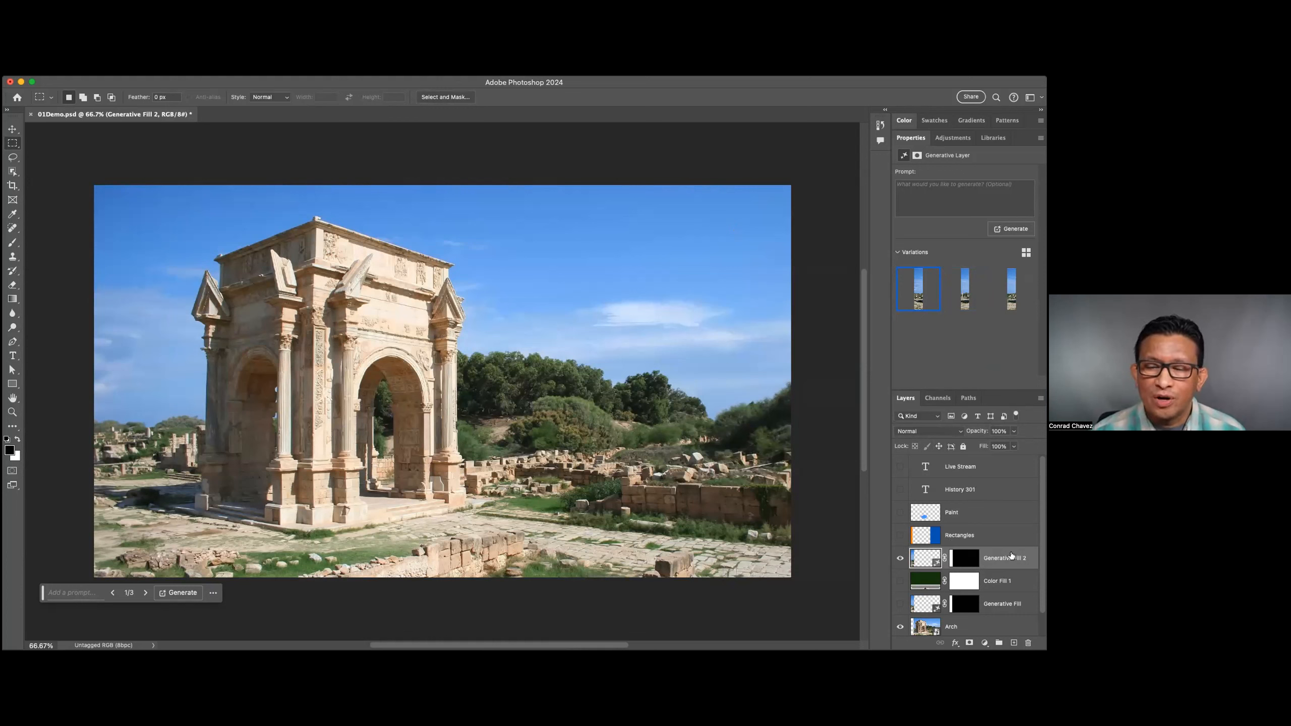
pyautogui.click(899, 558)
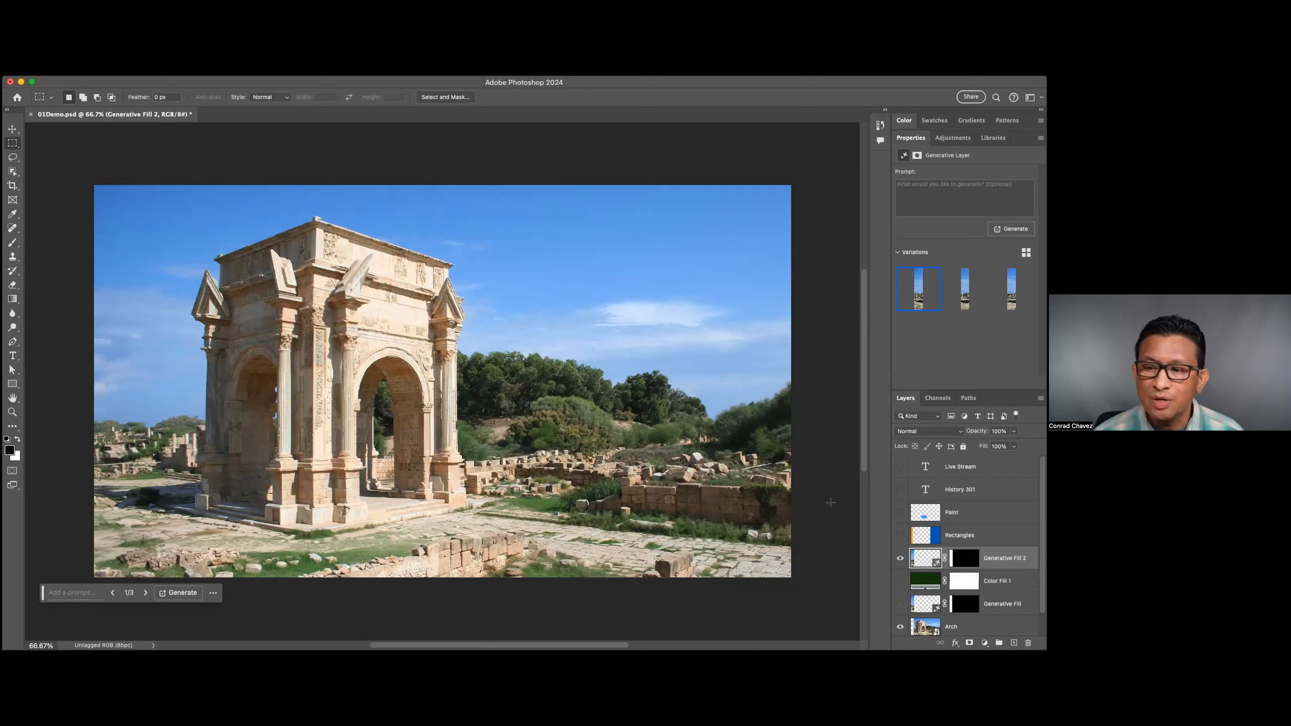
pyautogui.click(900, 560)
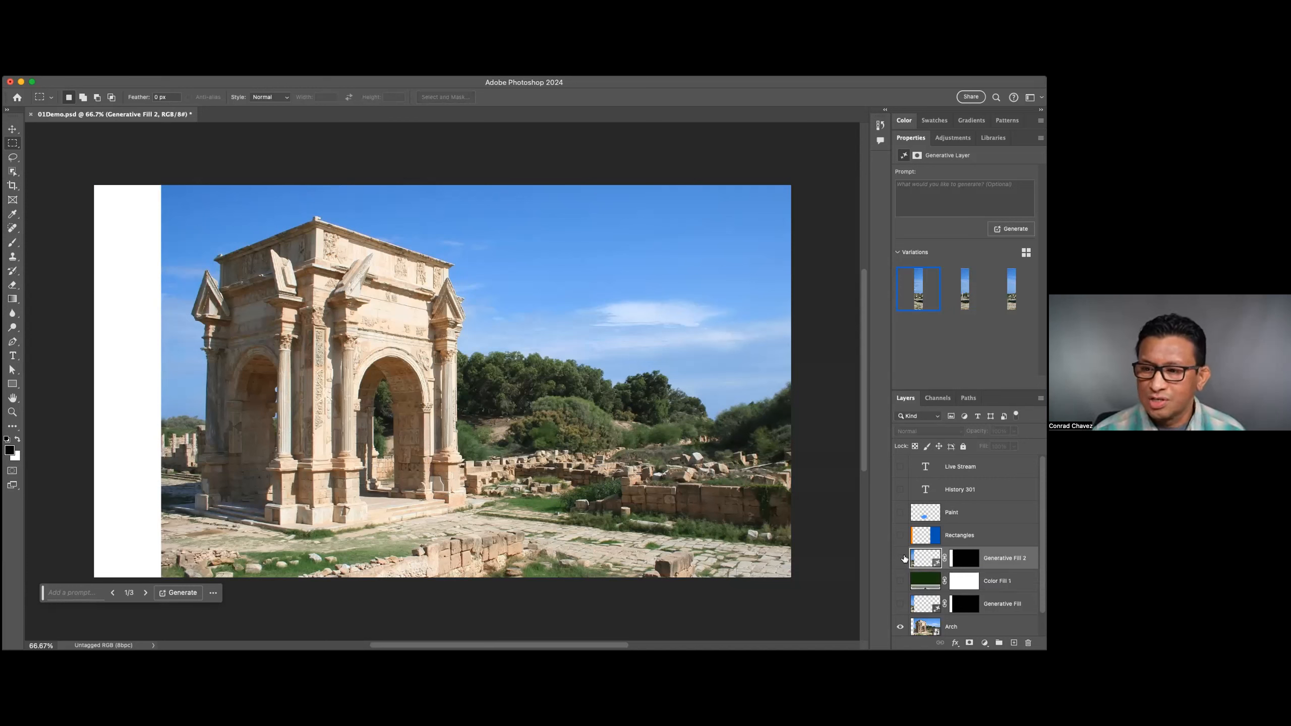
pyautogui.click(901, 558)
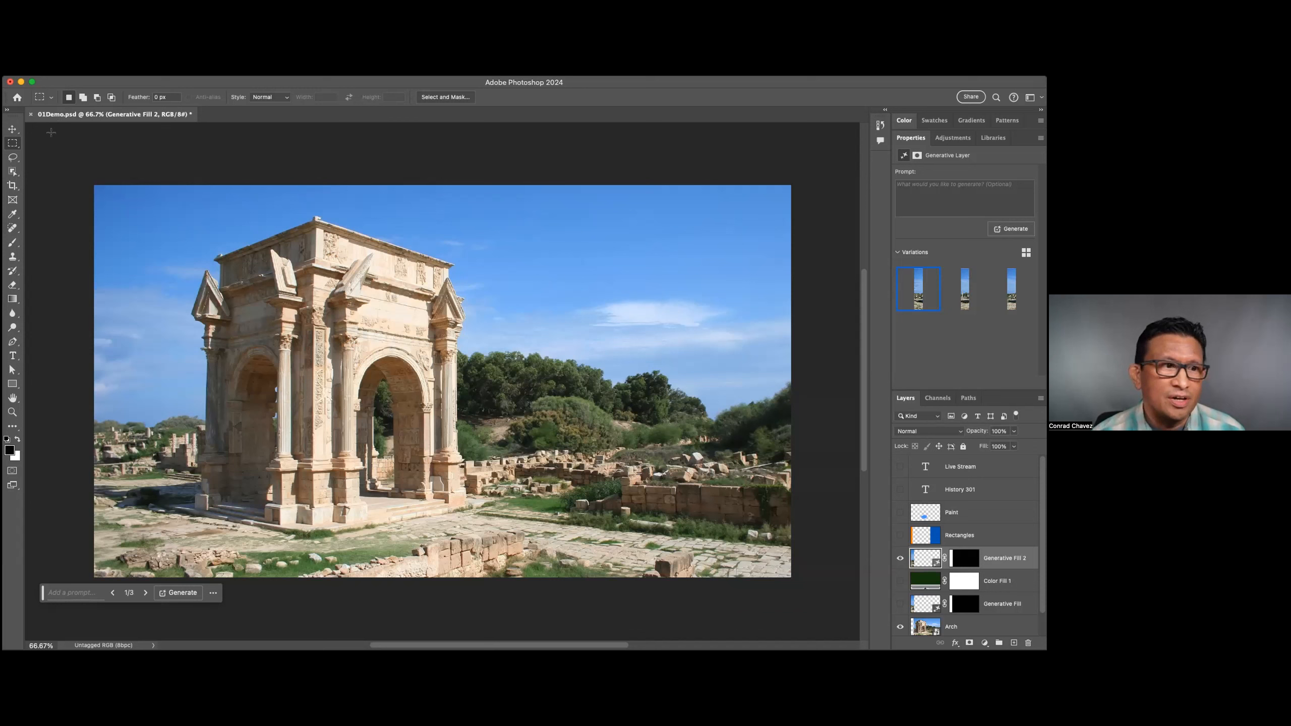
# Lasso an area across the large archway and the ruins beside it, and generate "Horse with chariot and driver" there.
pyautogui.click(23, 157)
pyautogui.moveTo(468, 346)
pyautogui.mouseDown()
pyautogui.moveTo(330, 379)
pyautogui.moveTo(495, 561)
pyautogui.moveTo(653, 508)
pyautogui.moveTo(481, 349)
pyautogui.mouseUp()
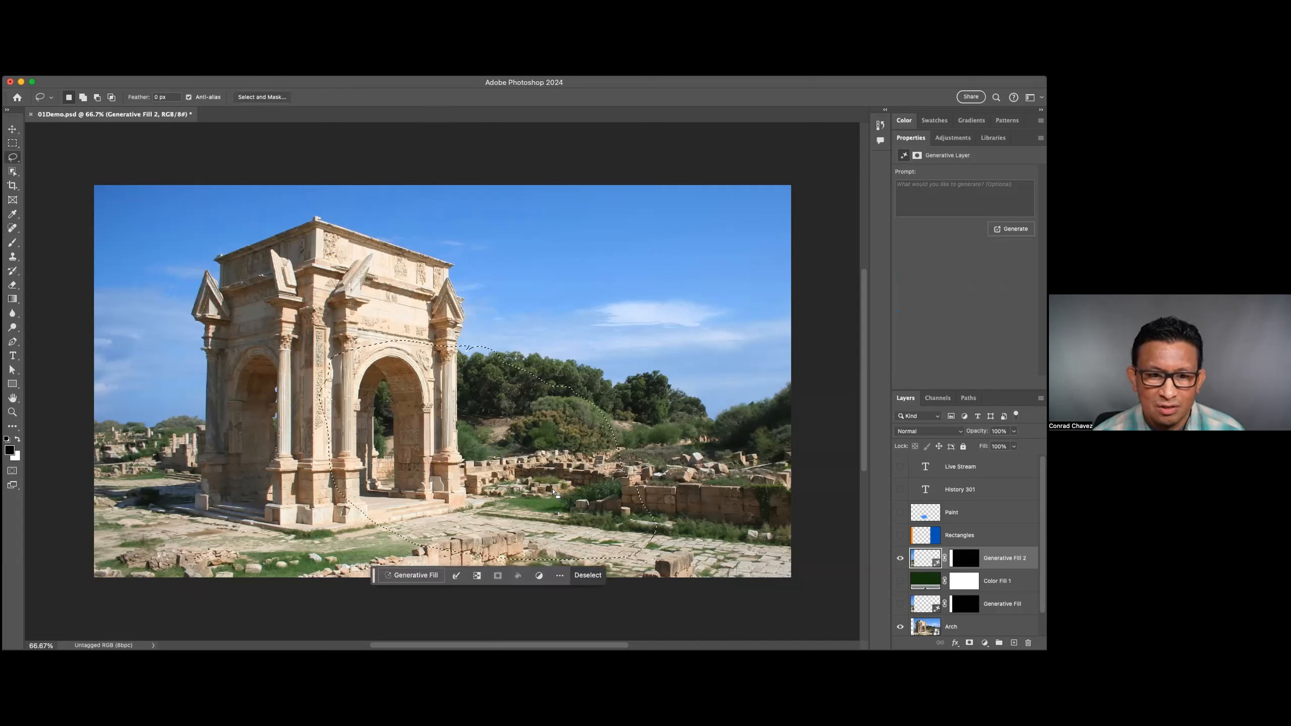
pyautogui.click(416, 576)
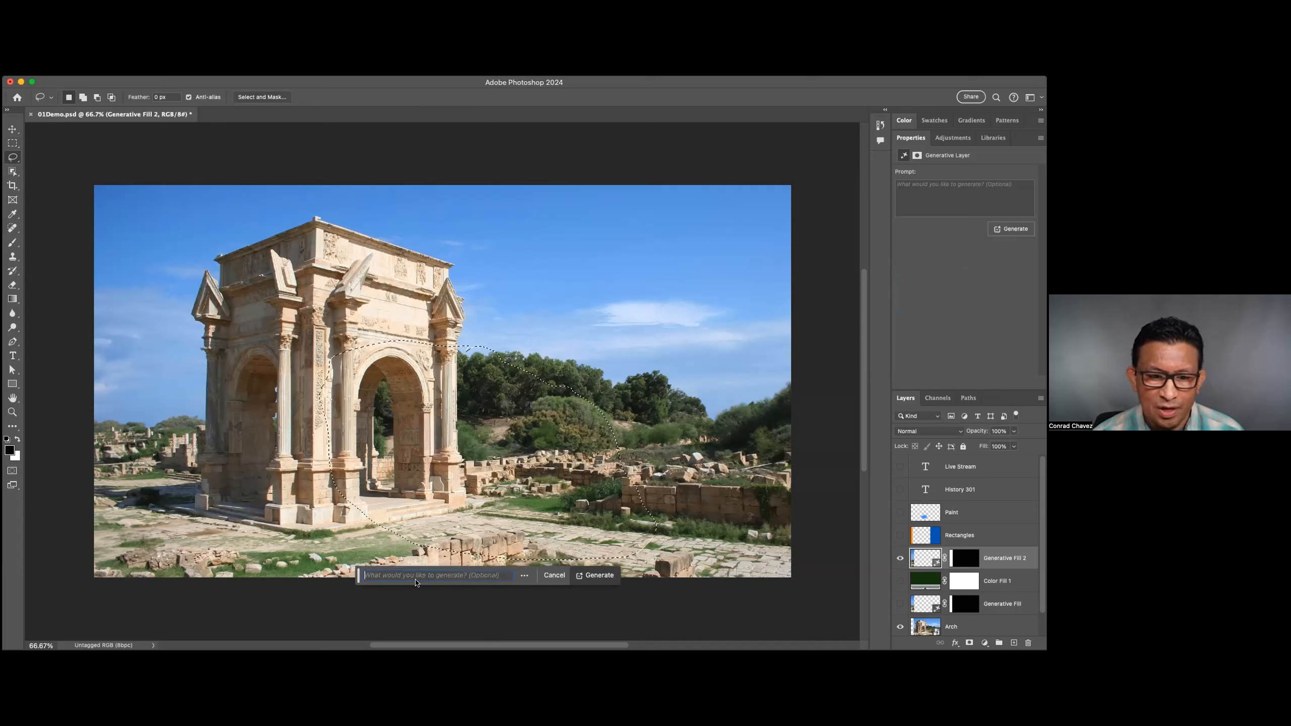
pyautogui.write('Horse with cha')
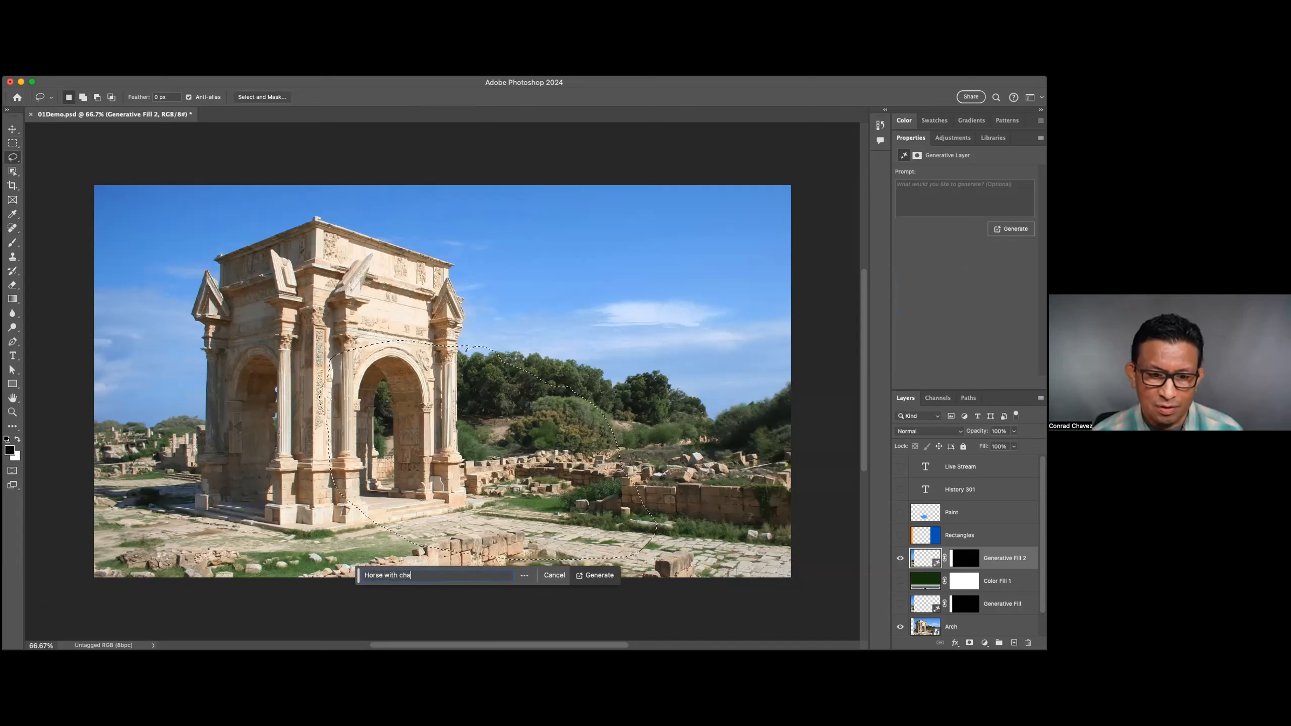
pyautogui.write('riot and driver')
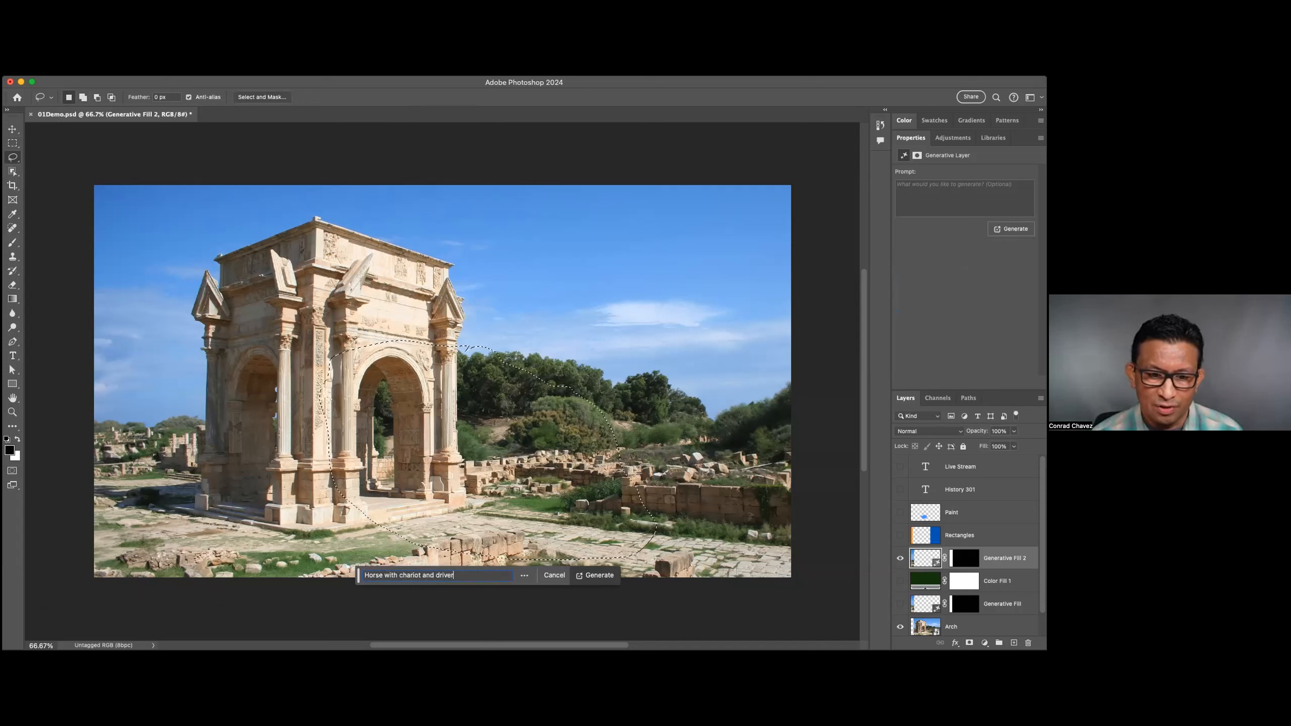
pyautogui.click(599, 576)
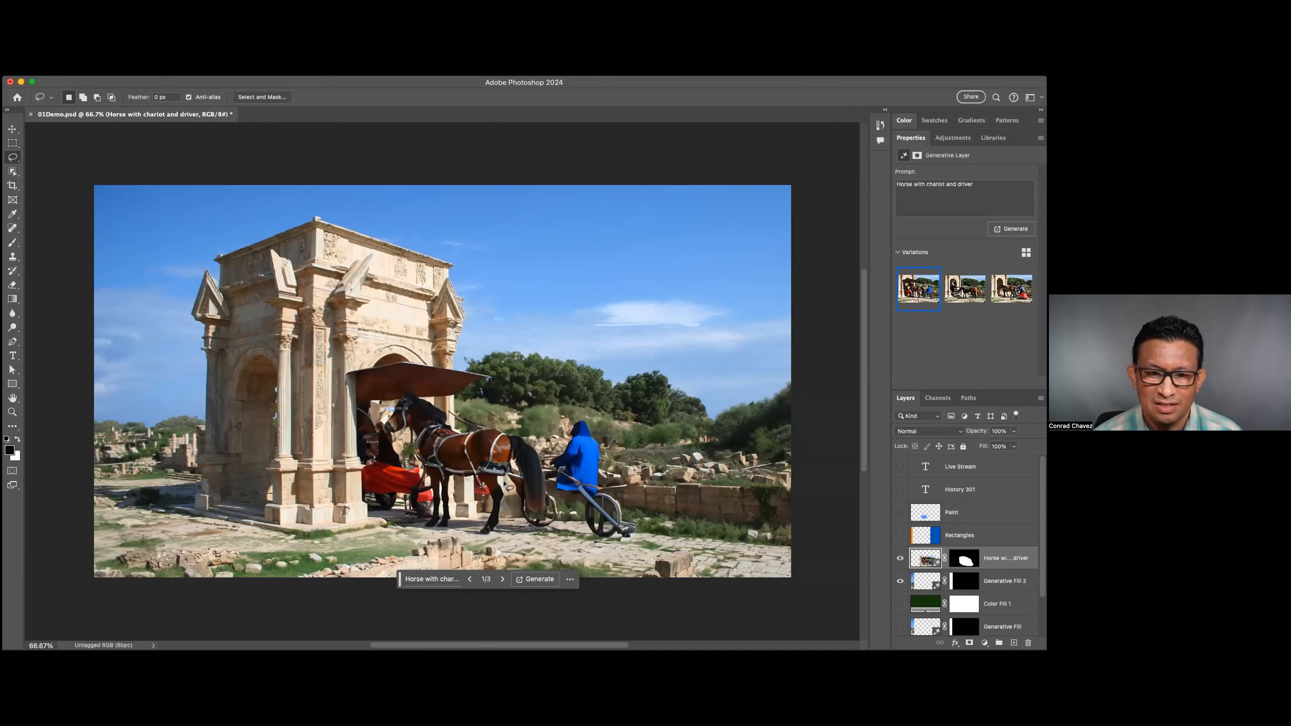
# Inspect the horse and chariot variations up close and choose the third one.
pyautogui.scroll(2, 533, 480)
pyautogui.scroll(5, 533, 480)
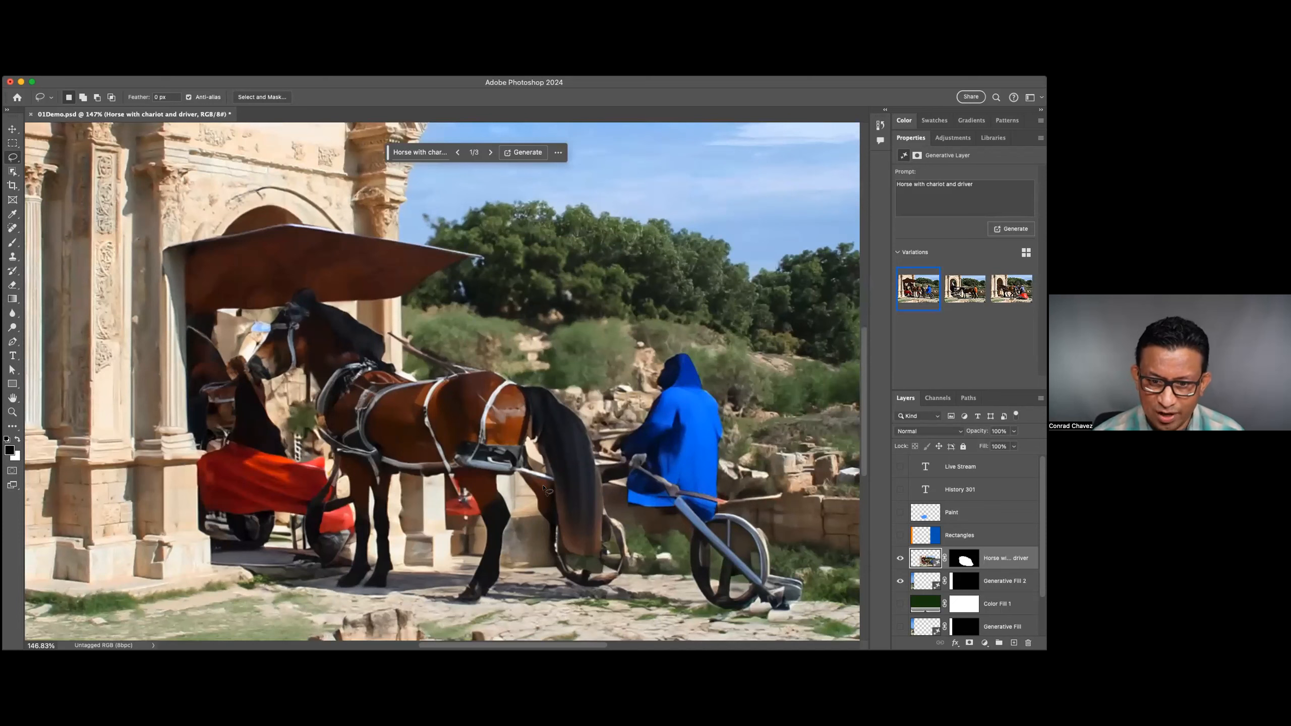
pyautogui.click(959, 292)
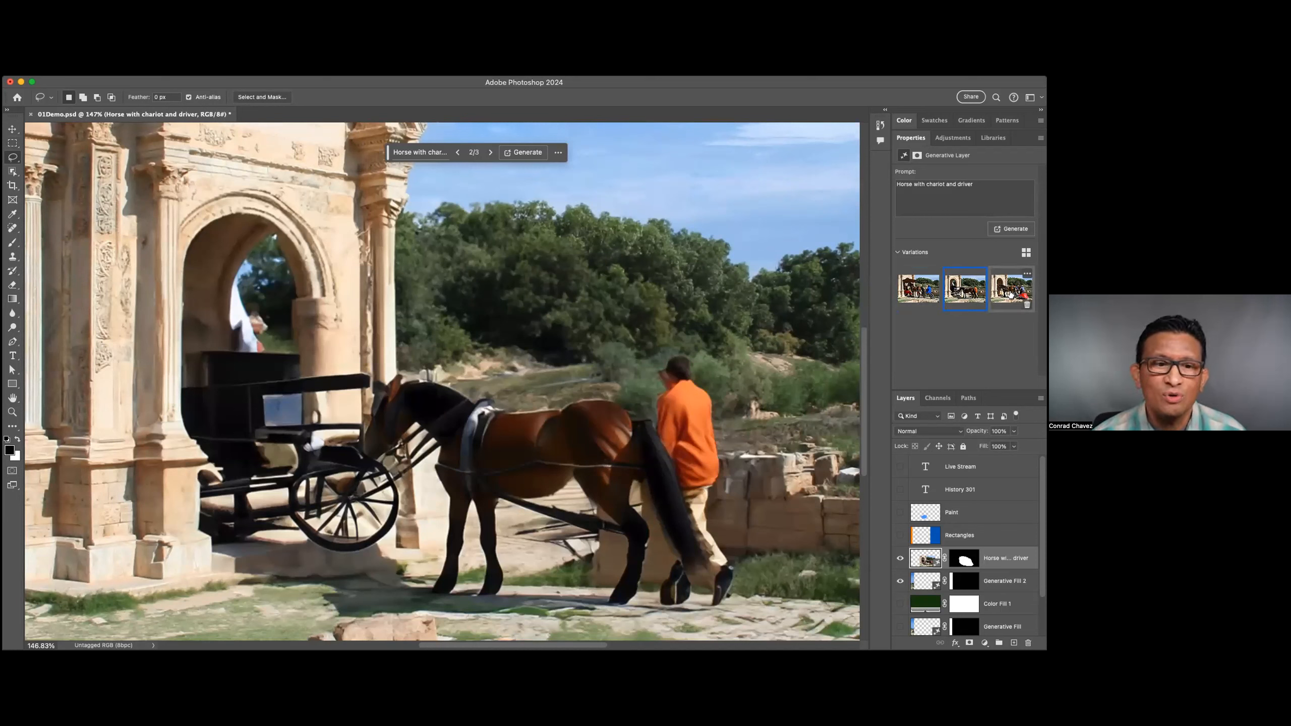
pyautogui.click(1014, 294)
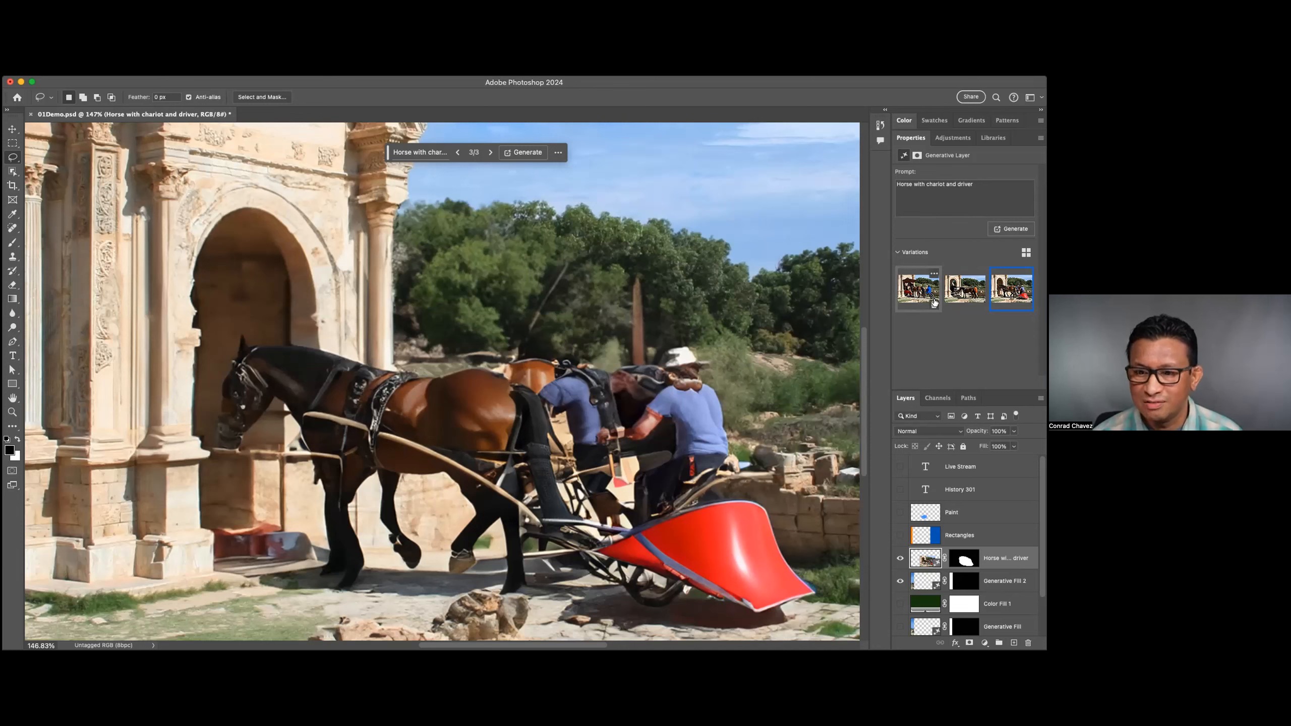
pyautogui.press('super+0')
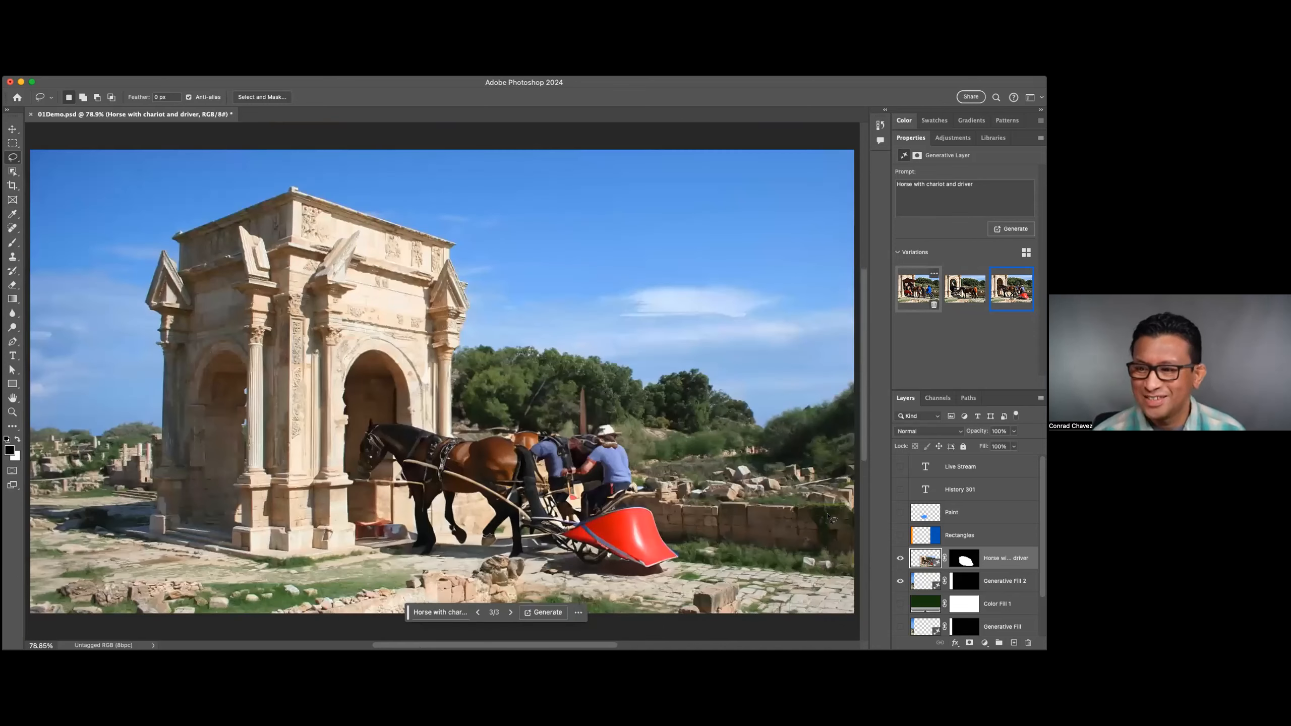
# Hide the horse and chariot layer and the Generative Fill 2 layer, leaving the original Arch photo showing.
pyautogui.click(900, 559)
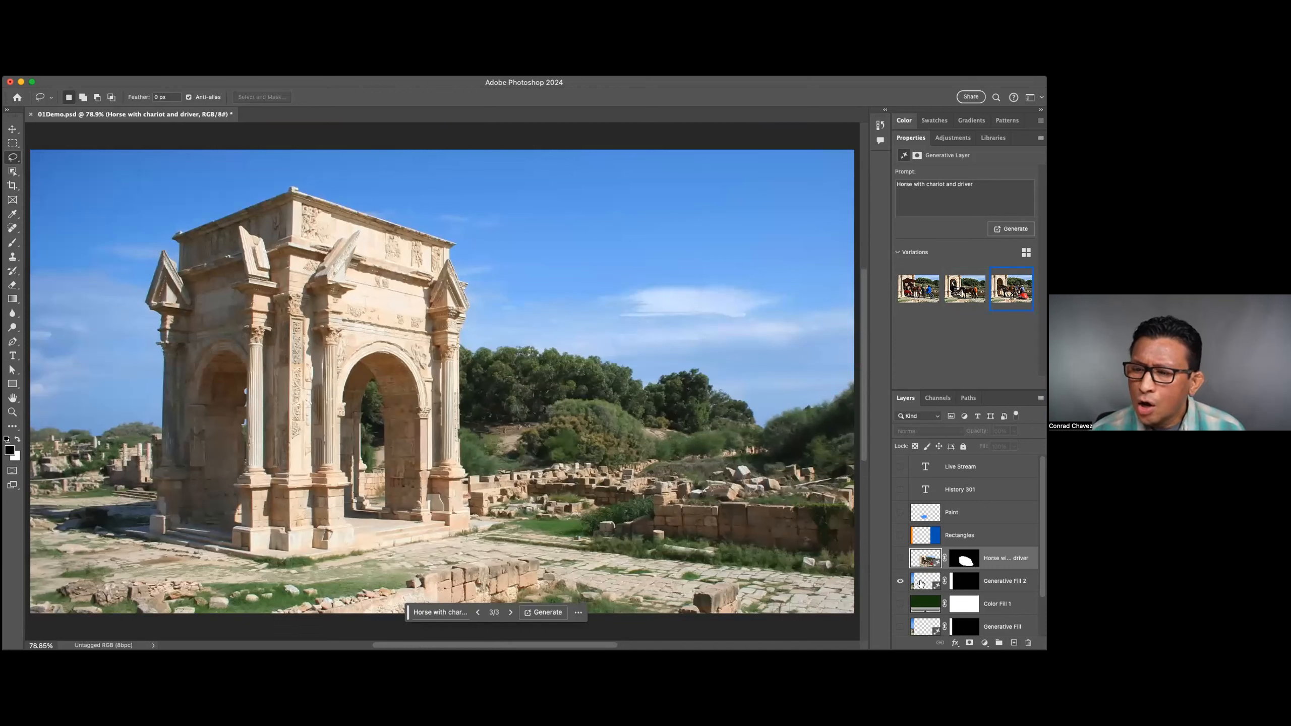
pyautogui.click(900, 581)
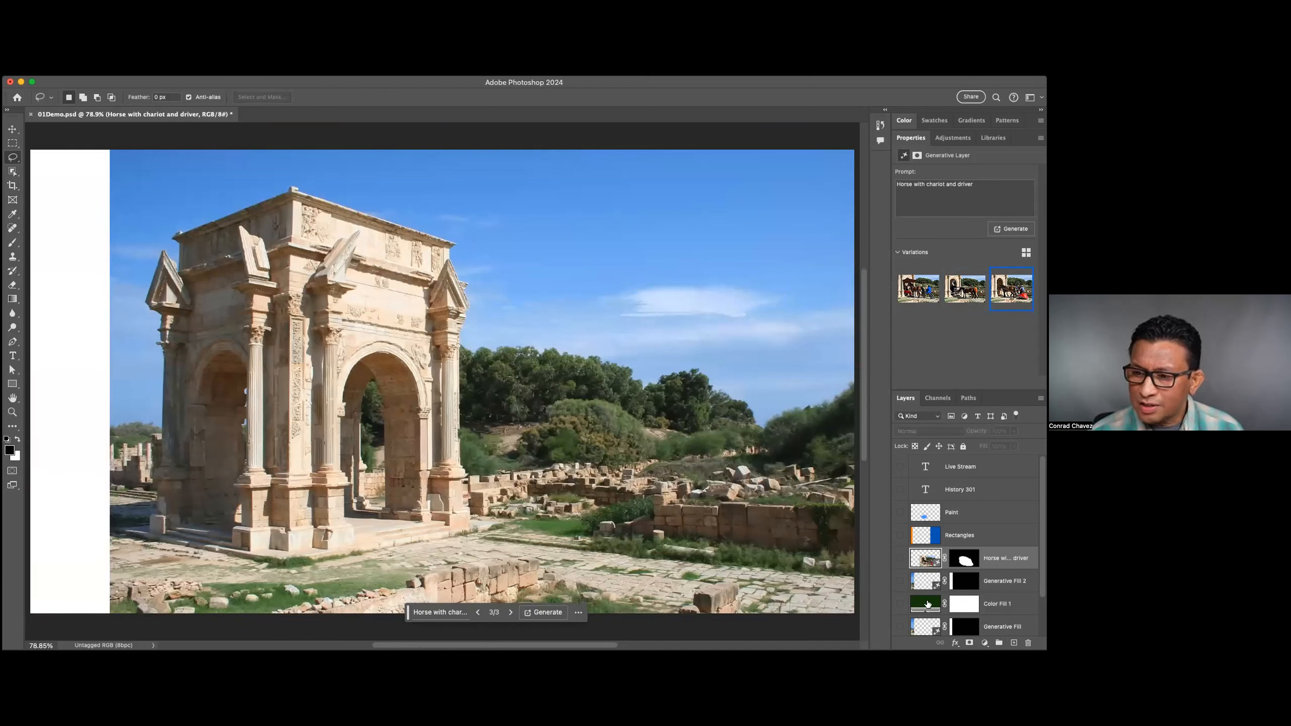
pyautogui.scroll(-2, 929, 615)
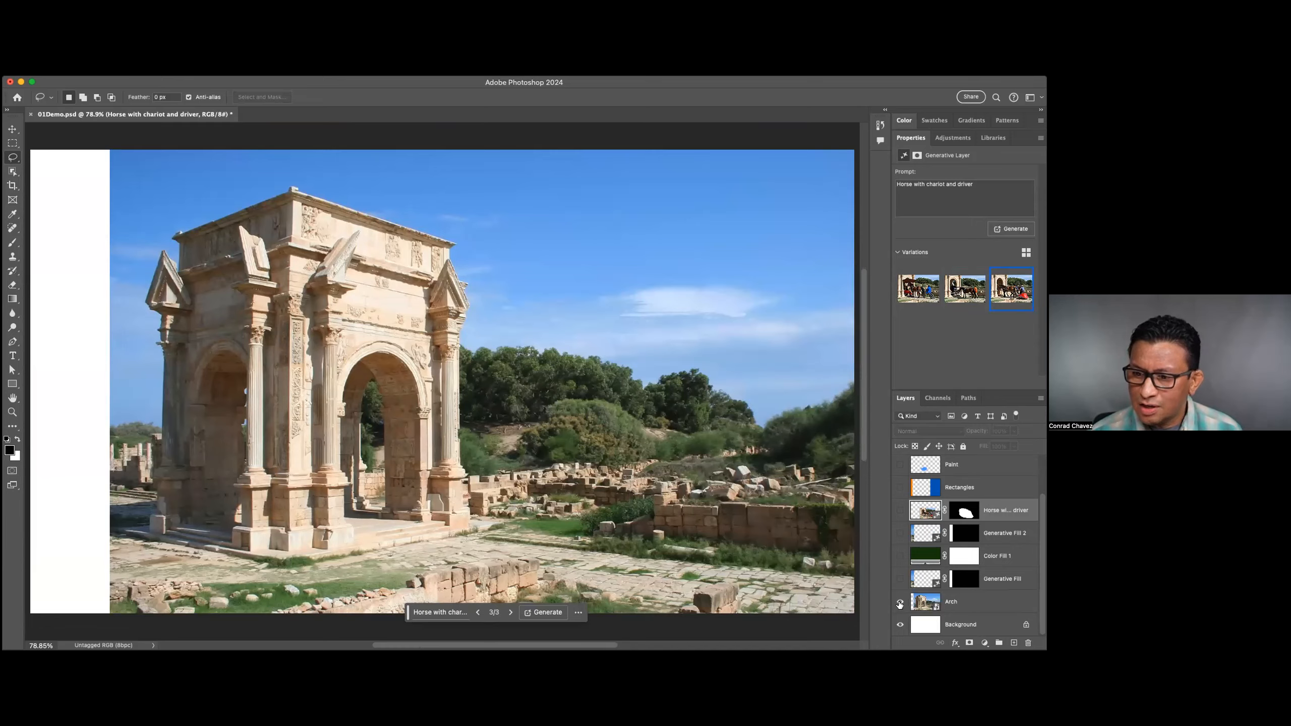
pyautogui.scroll(-2, 730, 559)
pyautogui.press('super+minus')
pyautogui.press('super+minus')
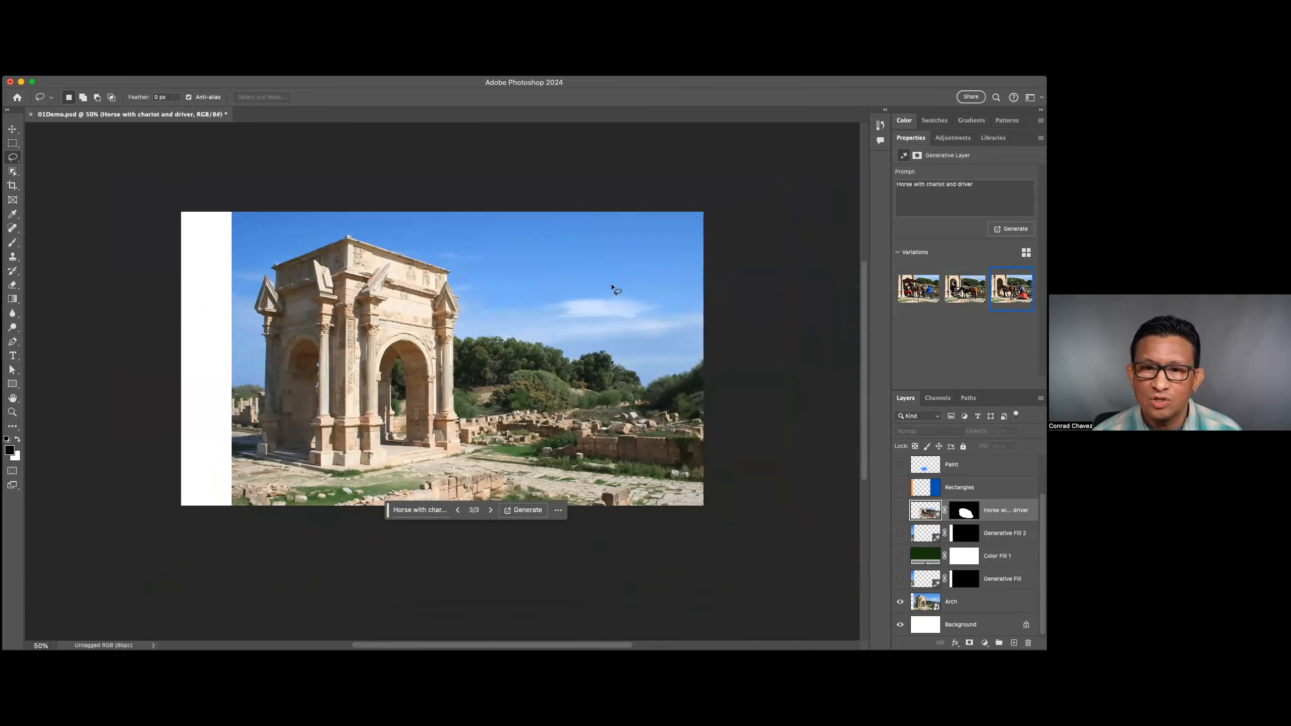
# Move the Arch layer left to X 0 px so the photo covers the blank strip.
pyautogui.click(925, 610)
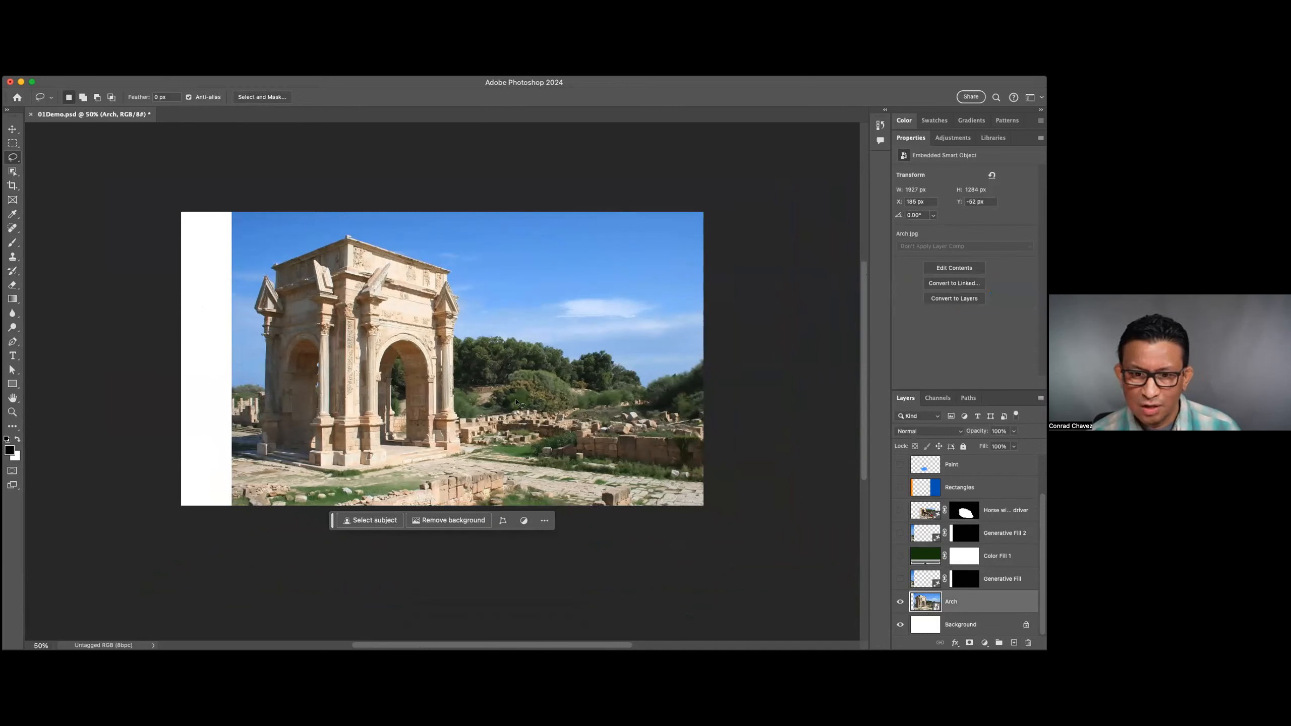
pyautogui.press('v')
pyautogui.press('l')
pyautogui.moveTo(507, 413); pyautogui.dragTo(482, 414)
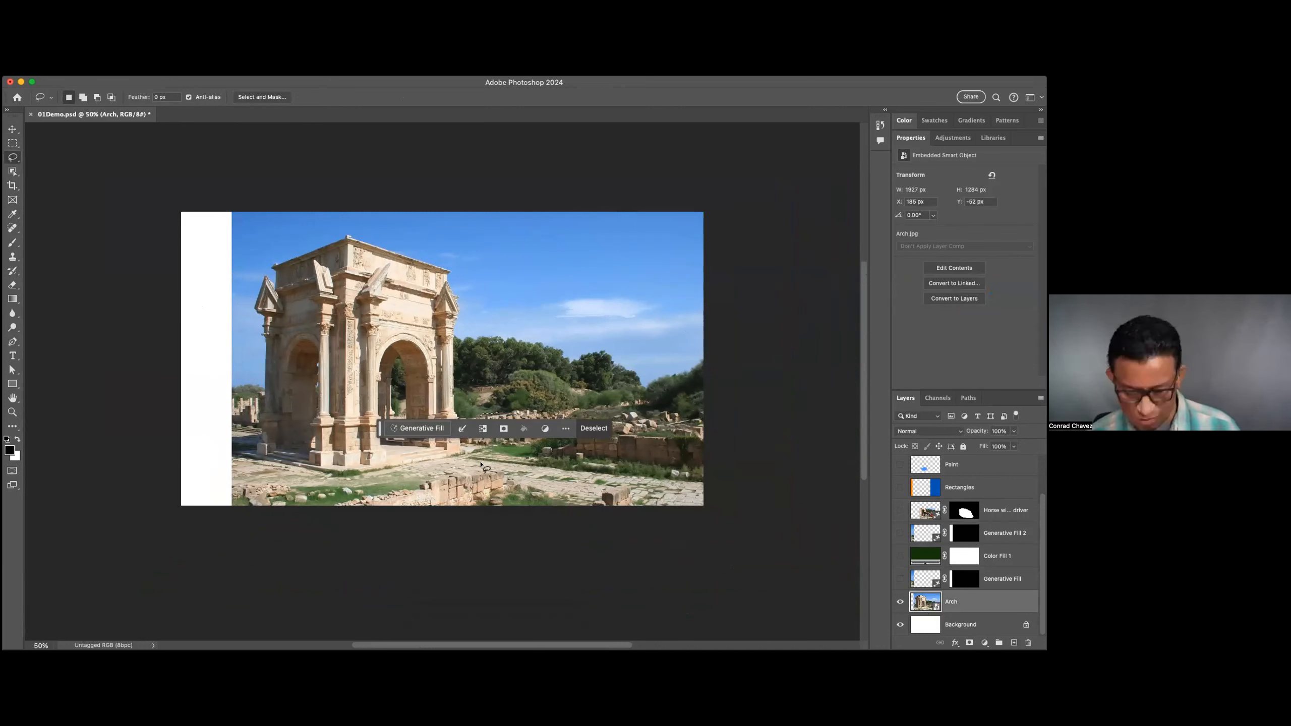
pyautogui.press('v')
pyautogui.moveTo(478, 464); pyautogui.dragTo(430, 473)
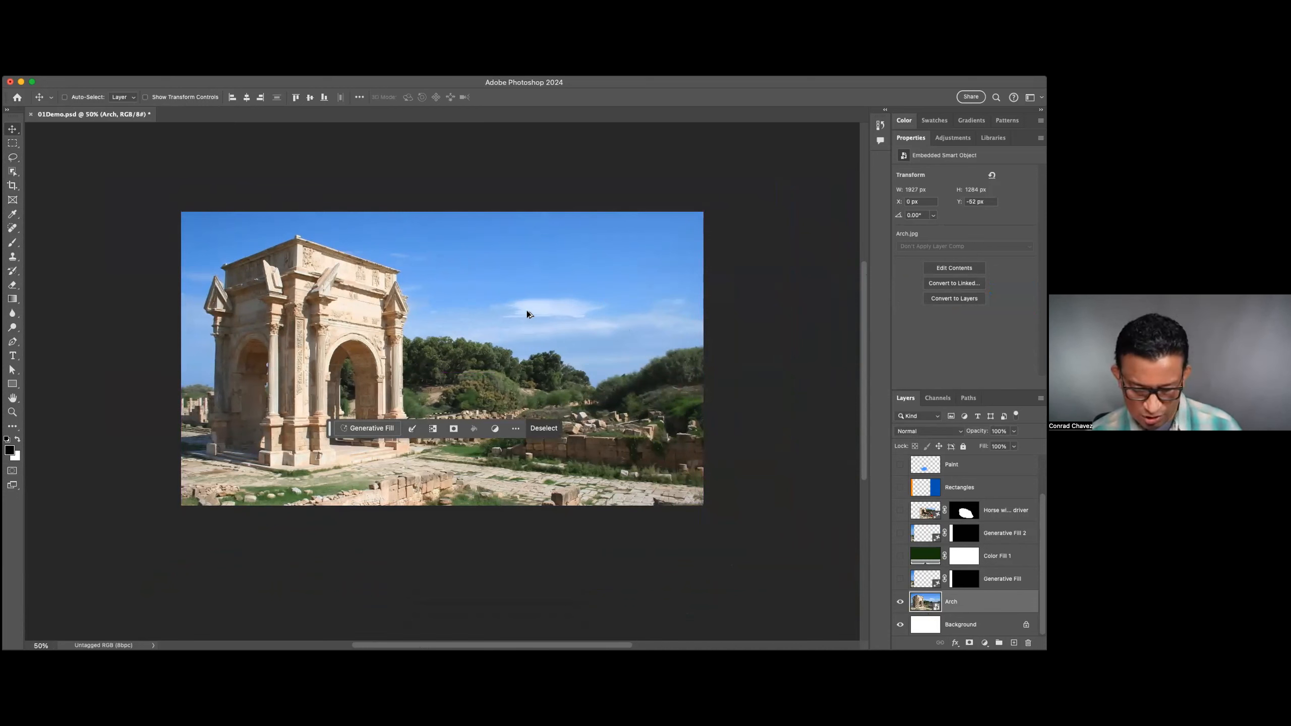
pyautogui.press('super+t')
pyautogui.press('Escape')
pyautogui.press('super+t')
pyautogui.press('Escape')
pyautogui.keyDown('super'); pyautogui.click(929, 516); pyautogui.keyUp('super')
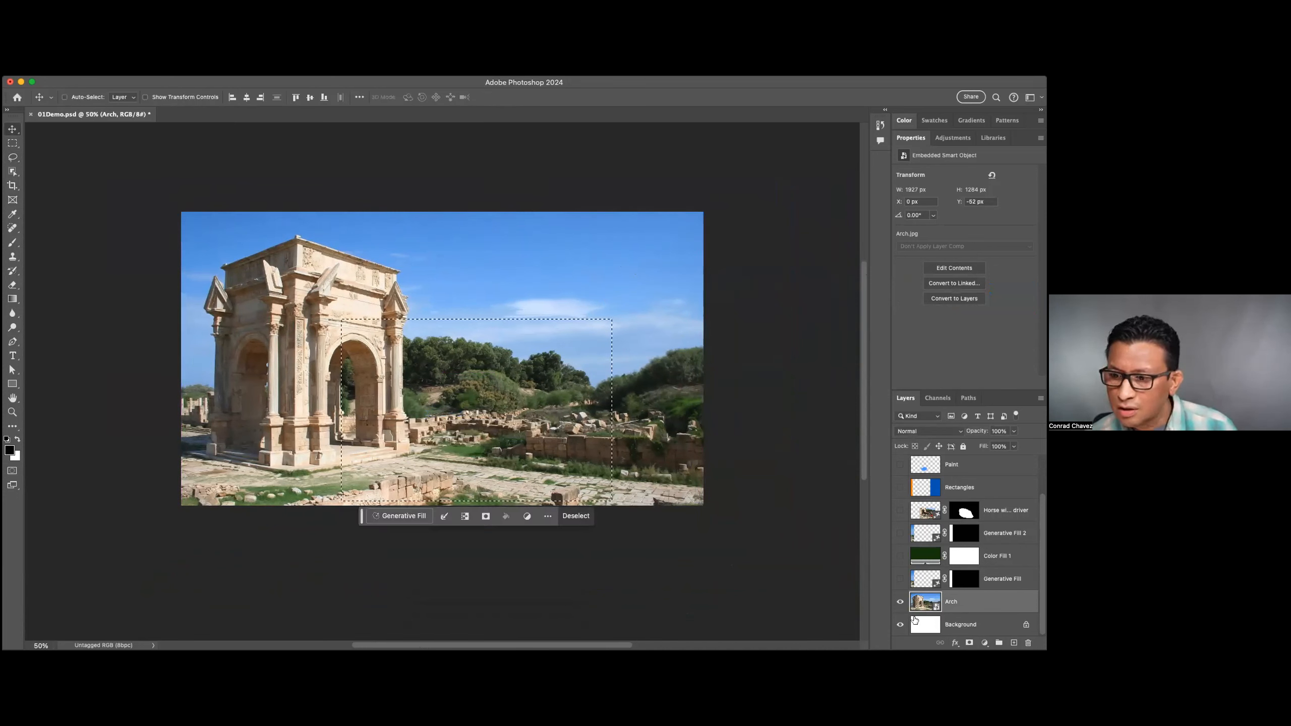
pyautogui.press('super+t')
pyautogui.press('Escape')
# Clear the active selection over the arch photo.
pyautogui.press('super+d')
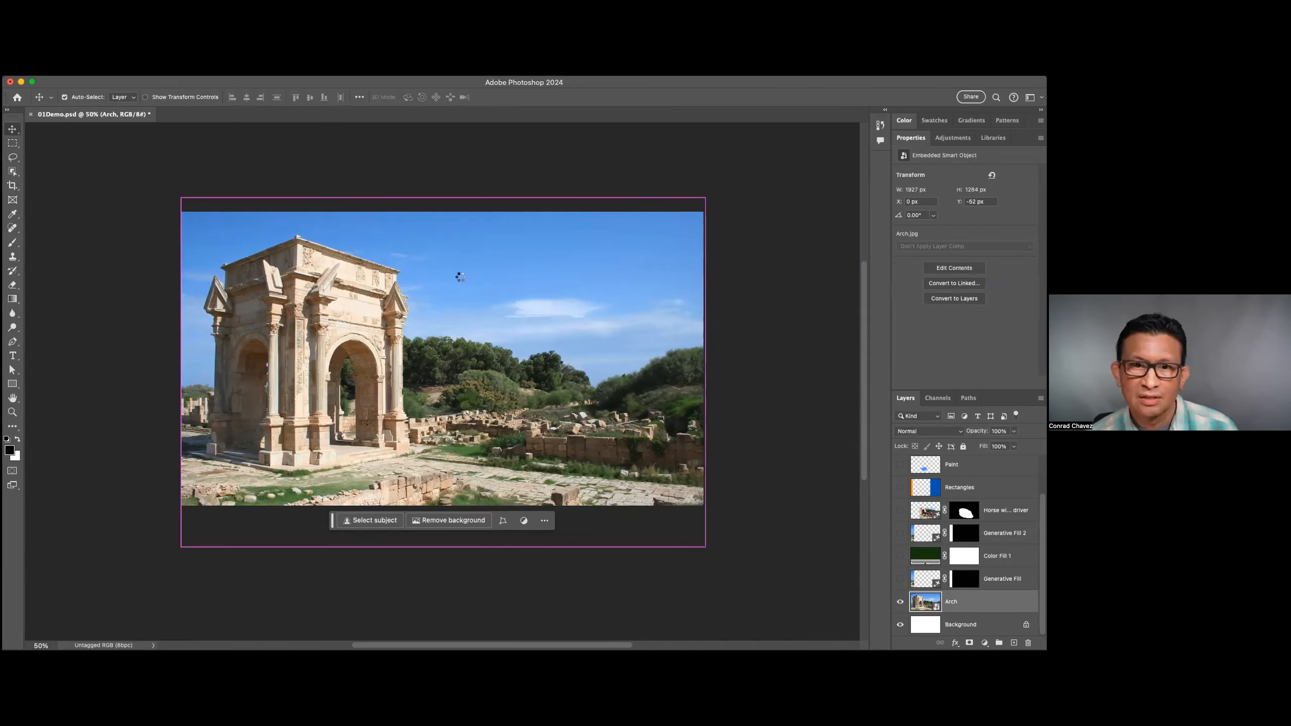
# Open the embedded contents of the Arch smart object in its own document, accepting the save reminder.
pyautogui.press('super+t')
pyautogui.moveTo(444, 198)
pyautogui.mouseDown()
pyautogui.moveTo(435, 218)
pyautogui.moveTo(442, 204)
pyautogui.mouseUp()
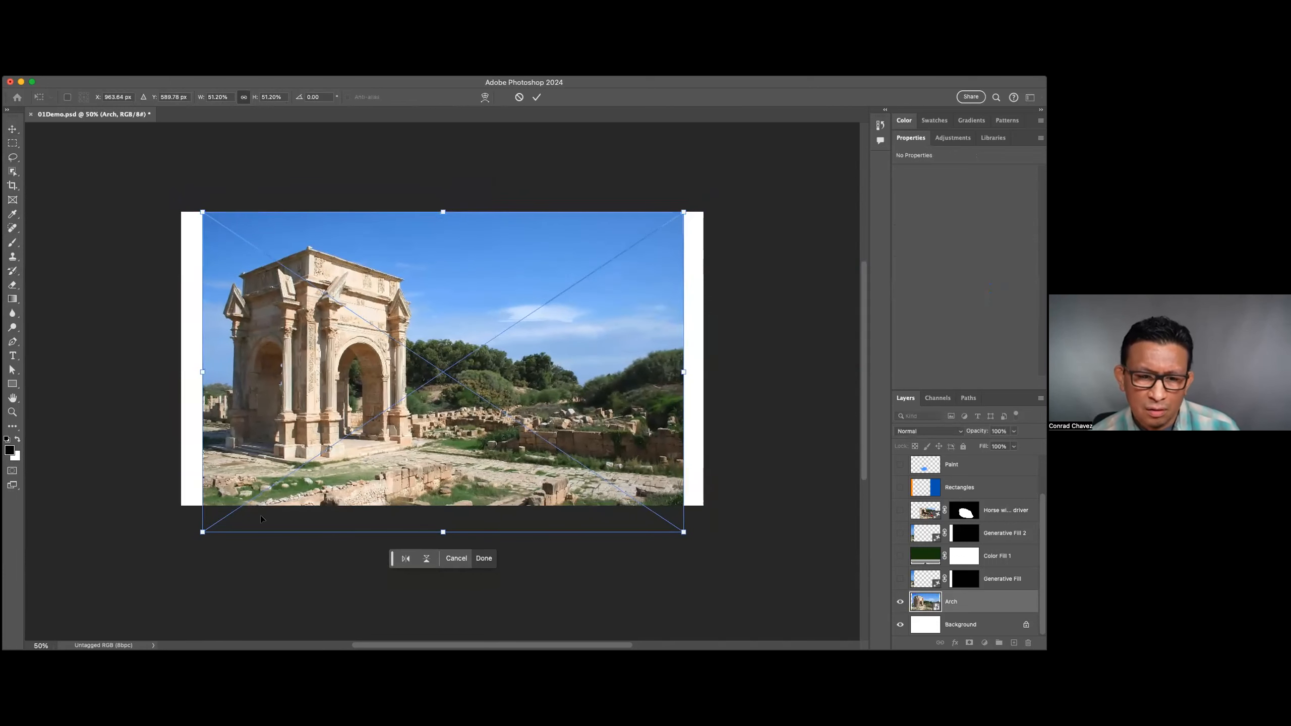
pyautogui.doubleClick(927, 603)
pyautogui.click(555, 301)
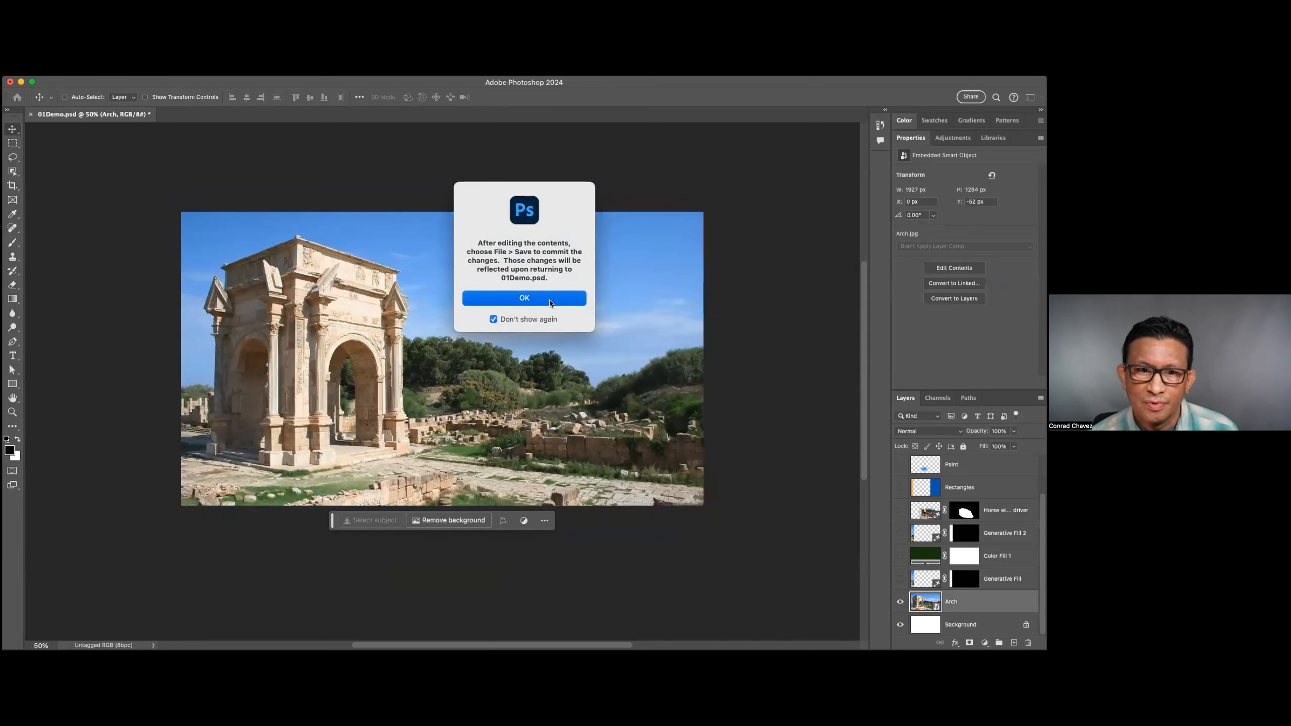
pyautogui.press('super+minus')
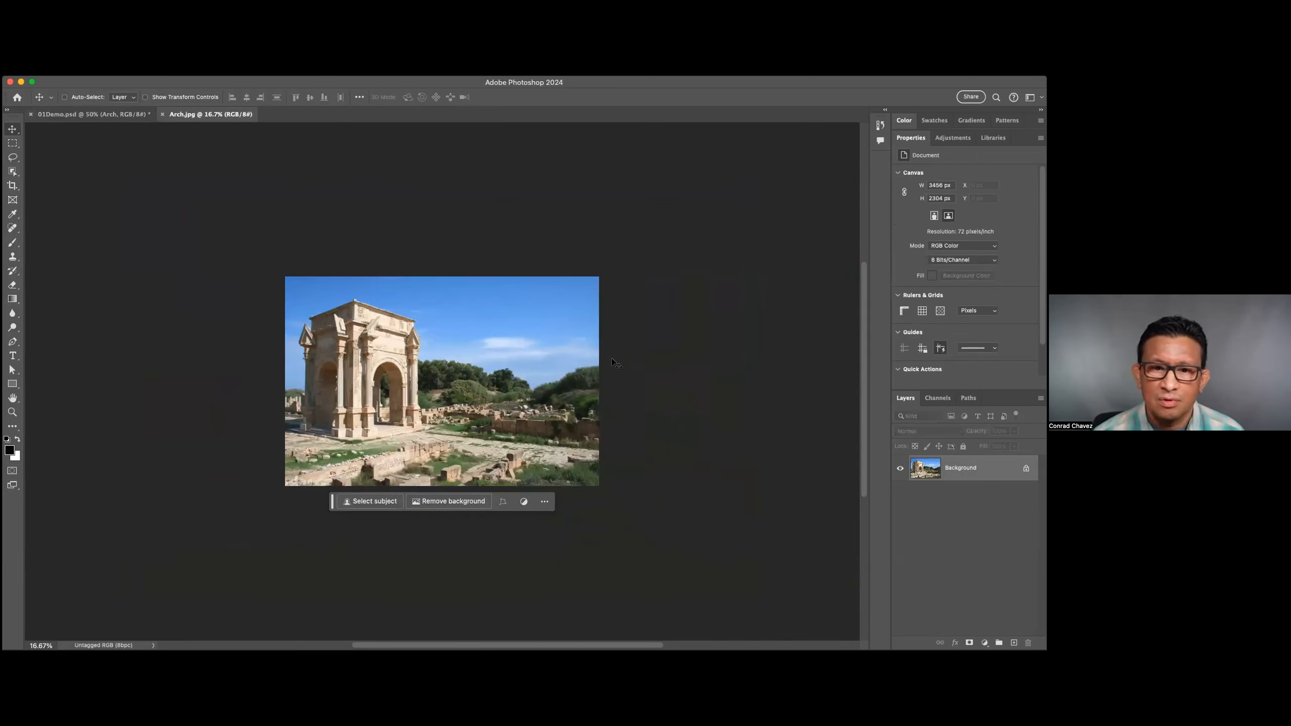
# Review the Arch layer in 01Demo.psd and return to the Arch.jpg contents document.
pyautogui.click(126, 117)
pyautogui.scroll(-1, 935, 613)
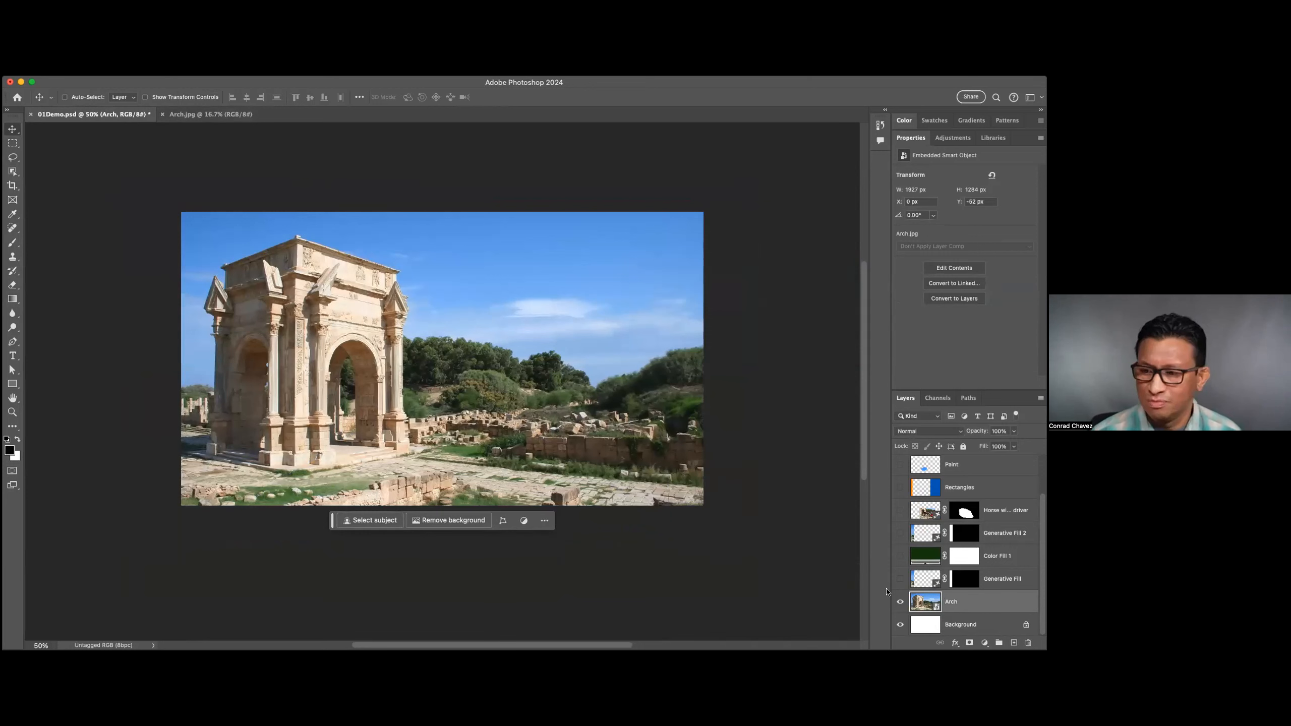
pyautogui.click(216, 118)
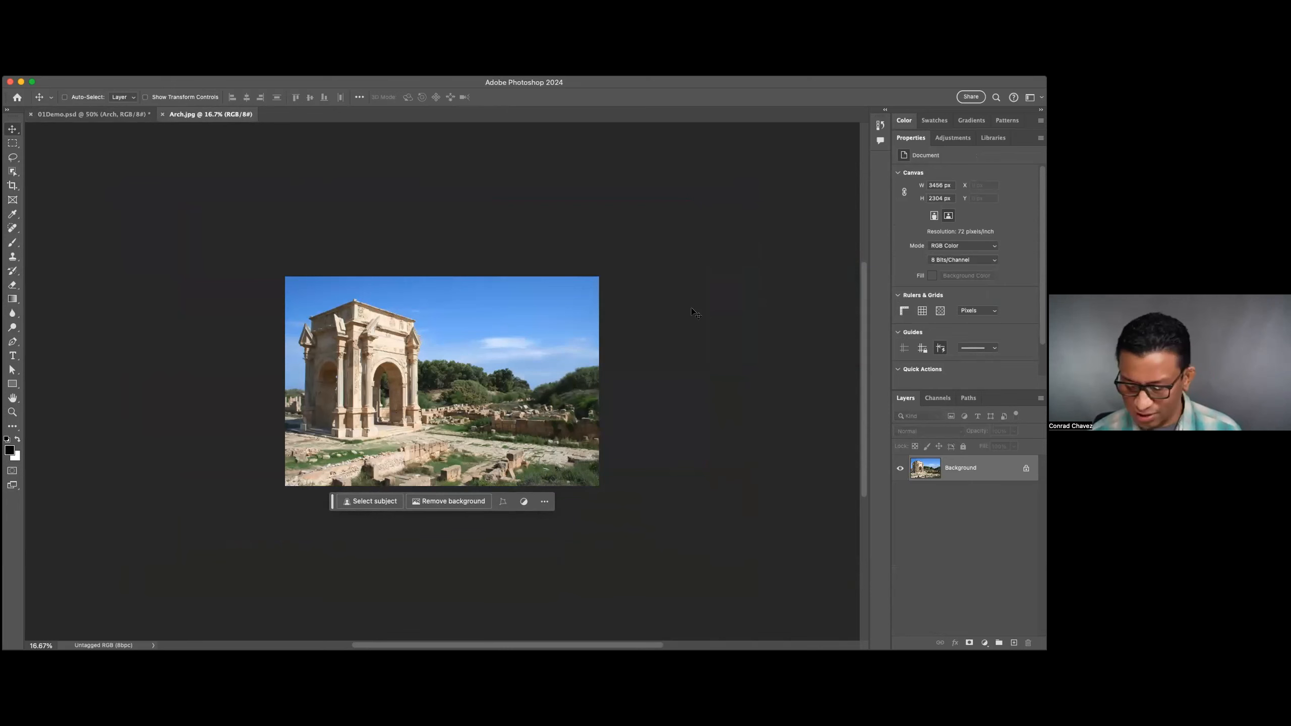
# Extend the Arch.jpg canvas beyond the photo's left edge with the Crop tool, filling the added area by Generative Expand without a prompt.
pyautogui.click(12, 185)
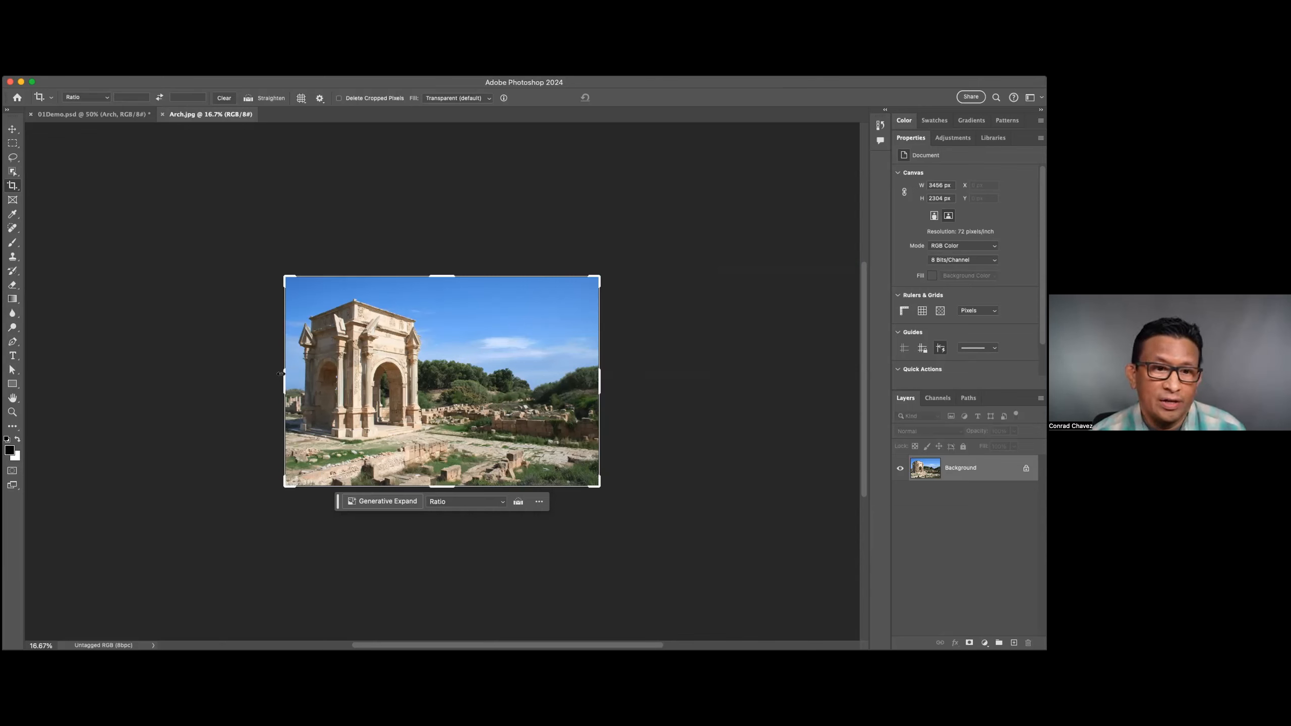
pyautogui.moveTo(281, 377); pyautogui.dragTo(251, 373)
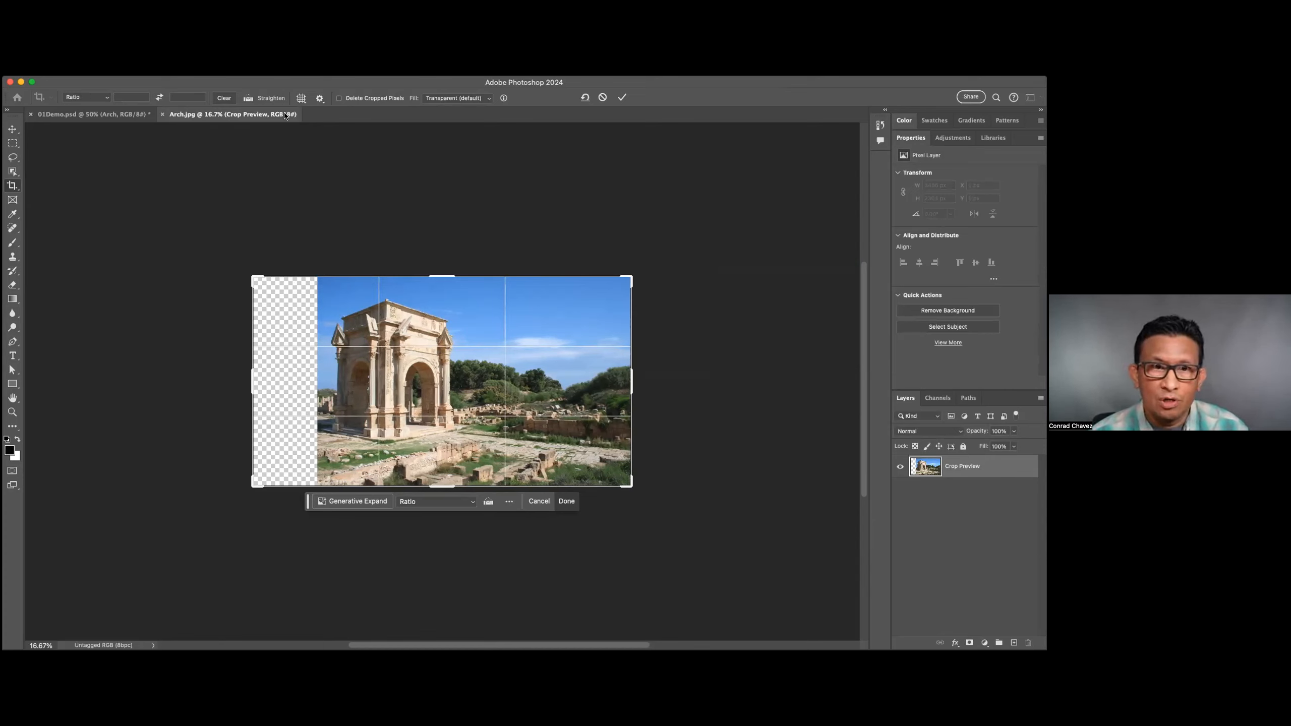
pyautogui.click(486, 99)
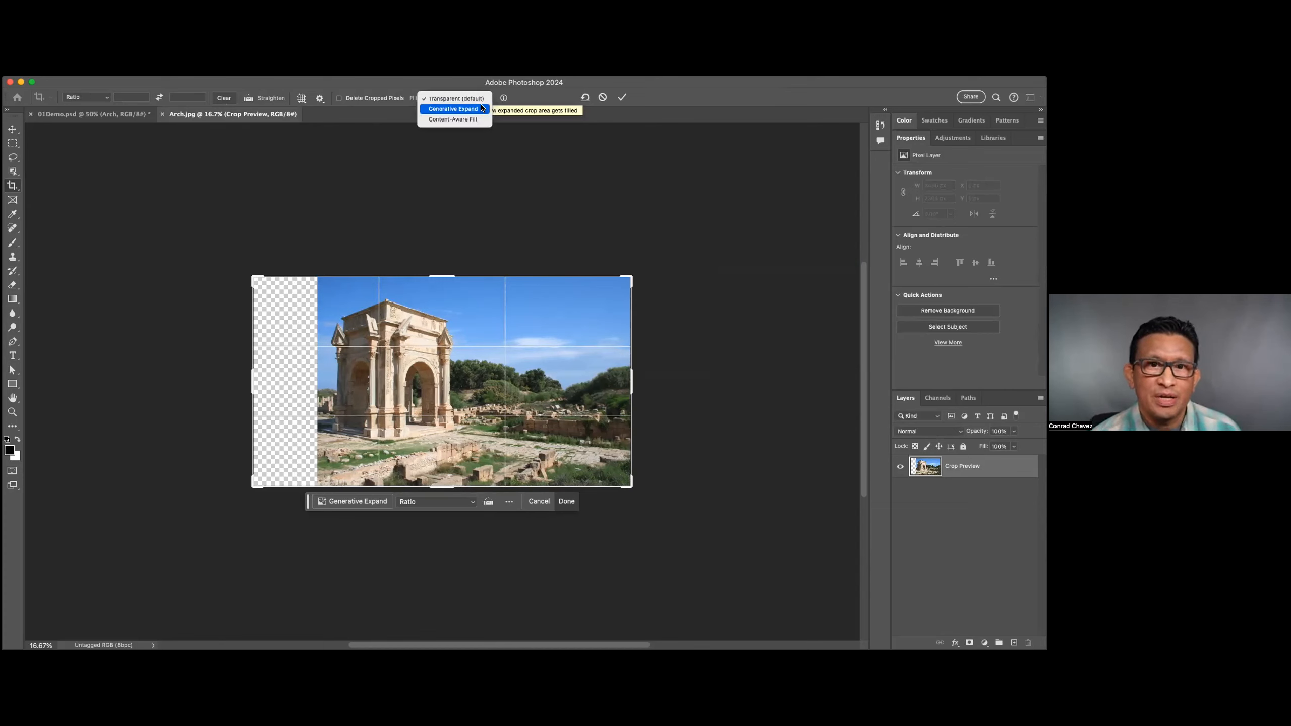
pyautogui.click(483, 109)
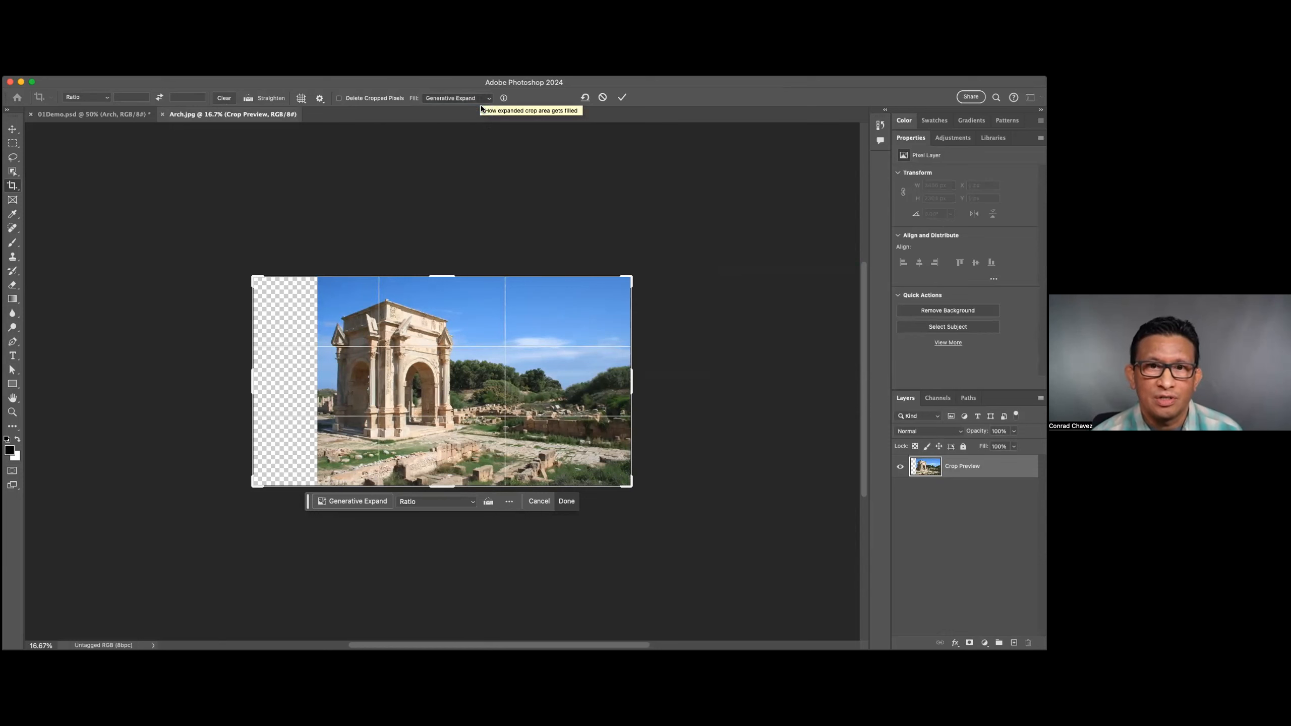
pyautogui.click(623, 99)
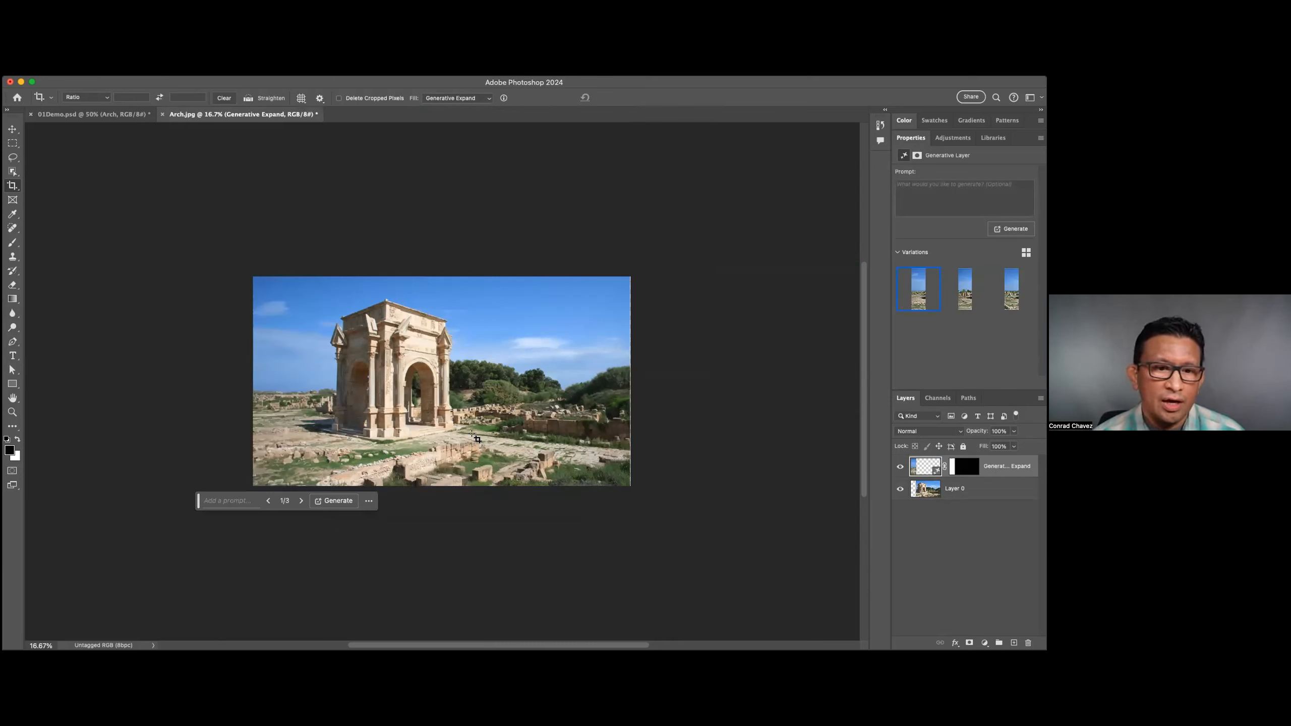
# Compare the Generative Expand variations for the added strip and choose the second one.
pyautogui.click(977, 295)
pyautogui.click(1006, 297)
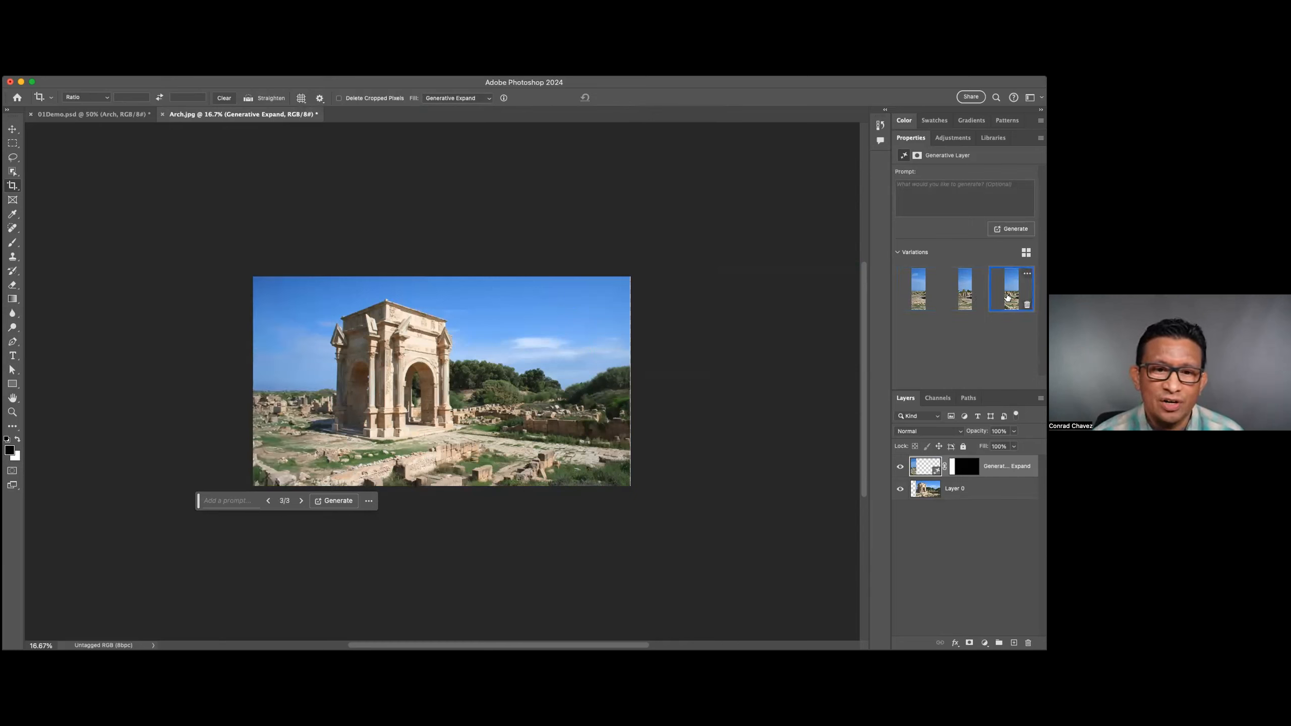
pyautogui.moveTo(958, 297)
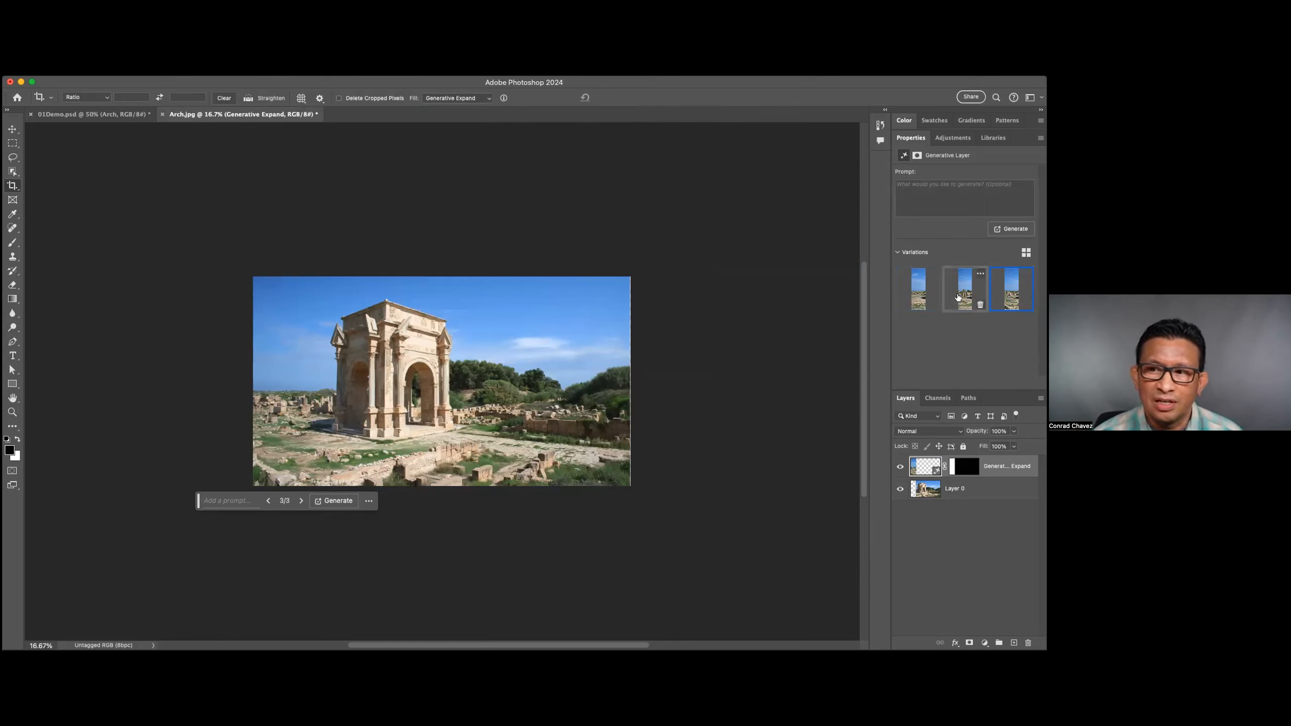
pyautogui.click(968, 296)
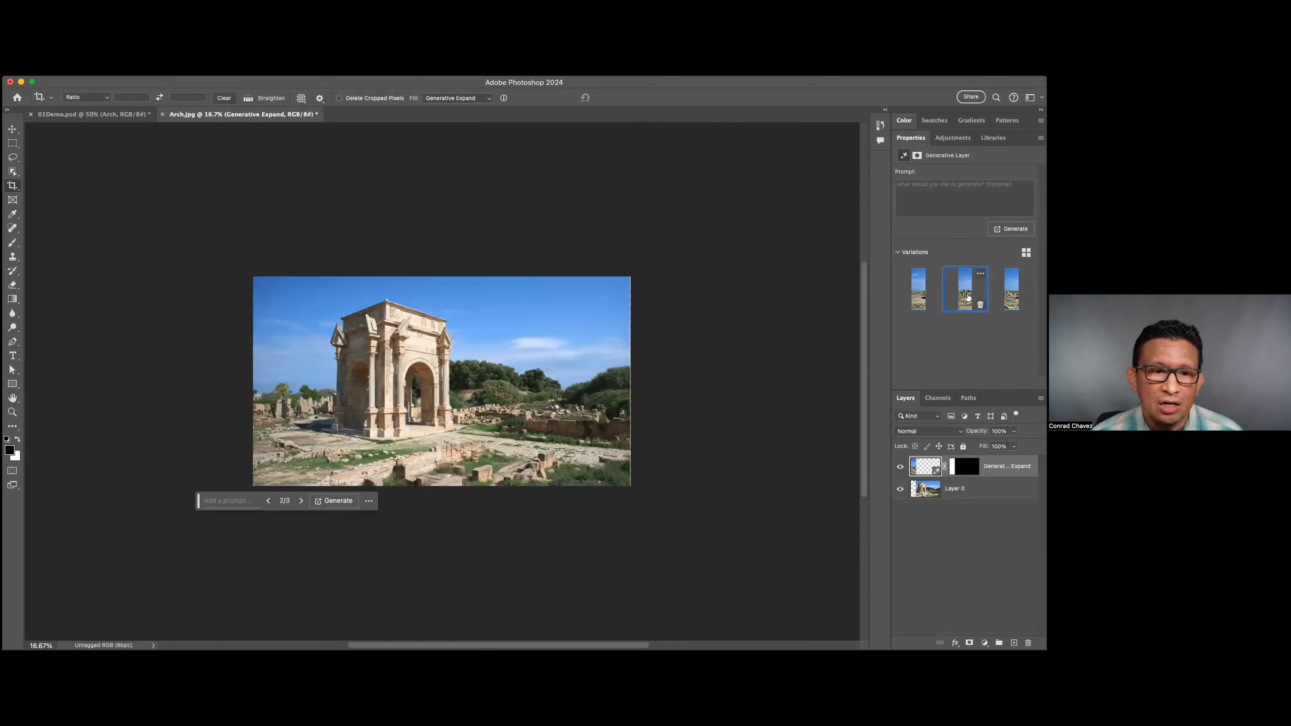
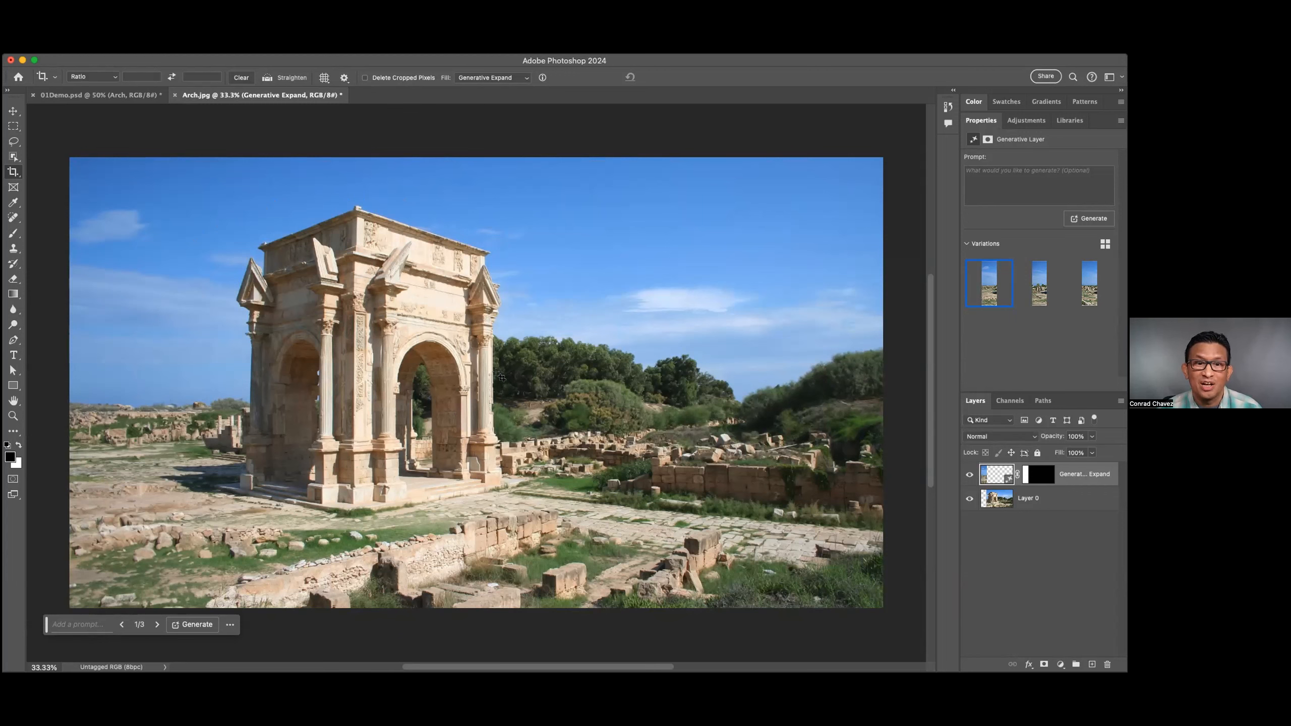
# Remove the loose stones in the grass before the arch on Layer 0, using the Remove tool at brush size 52.
pyautogui.press('super+minus')
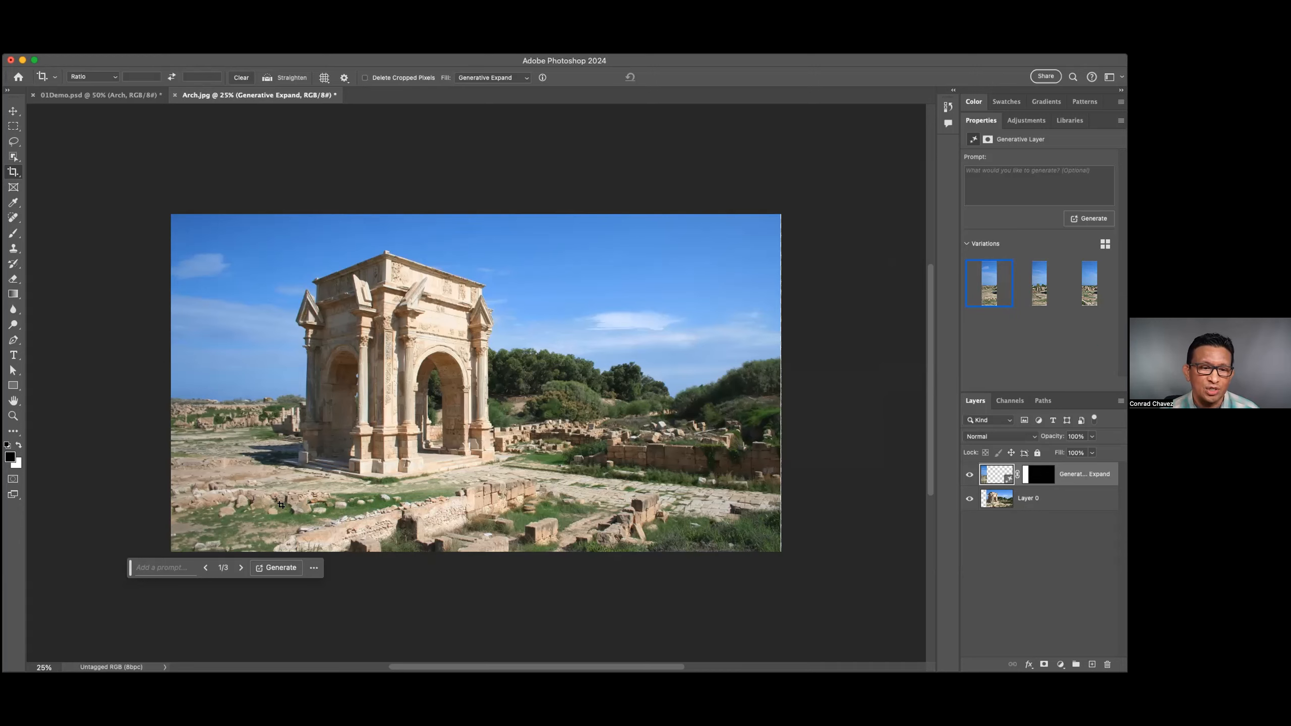
pyautogui.moveTo(307, 511); pyautogui.dragTo(465, 510)
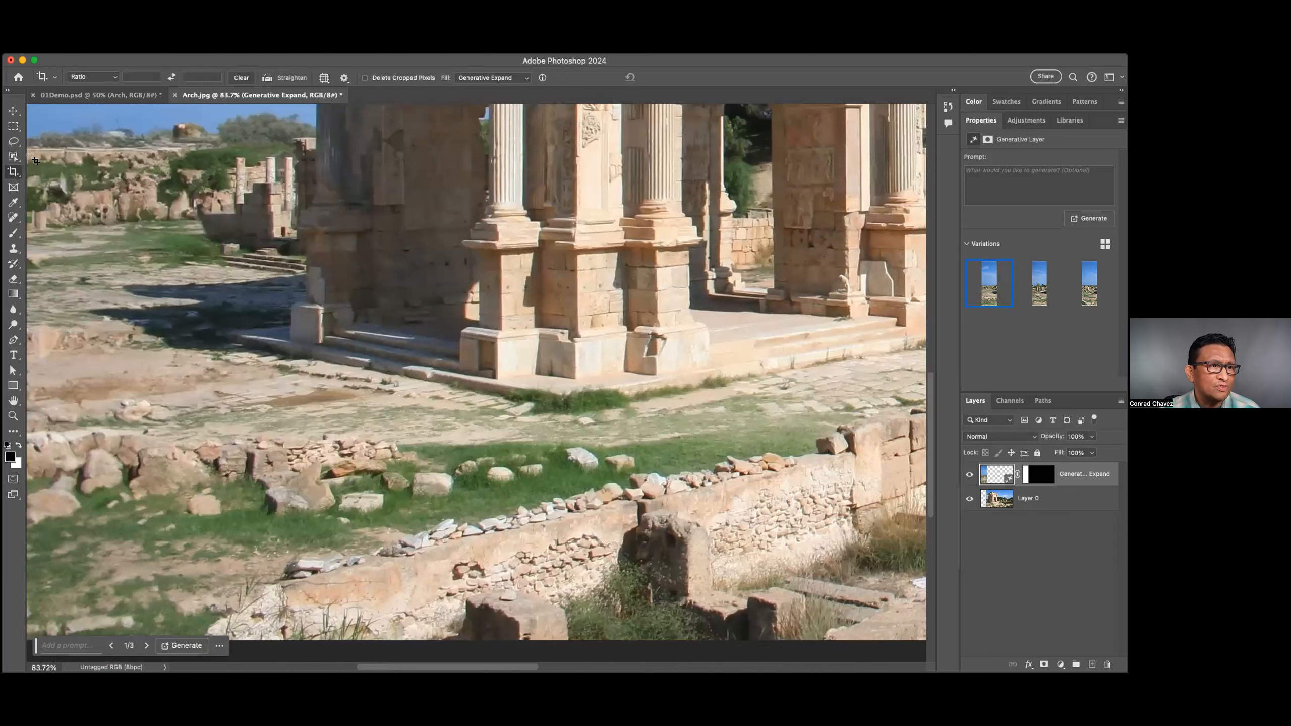
pyautogui.click(14, 156)
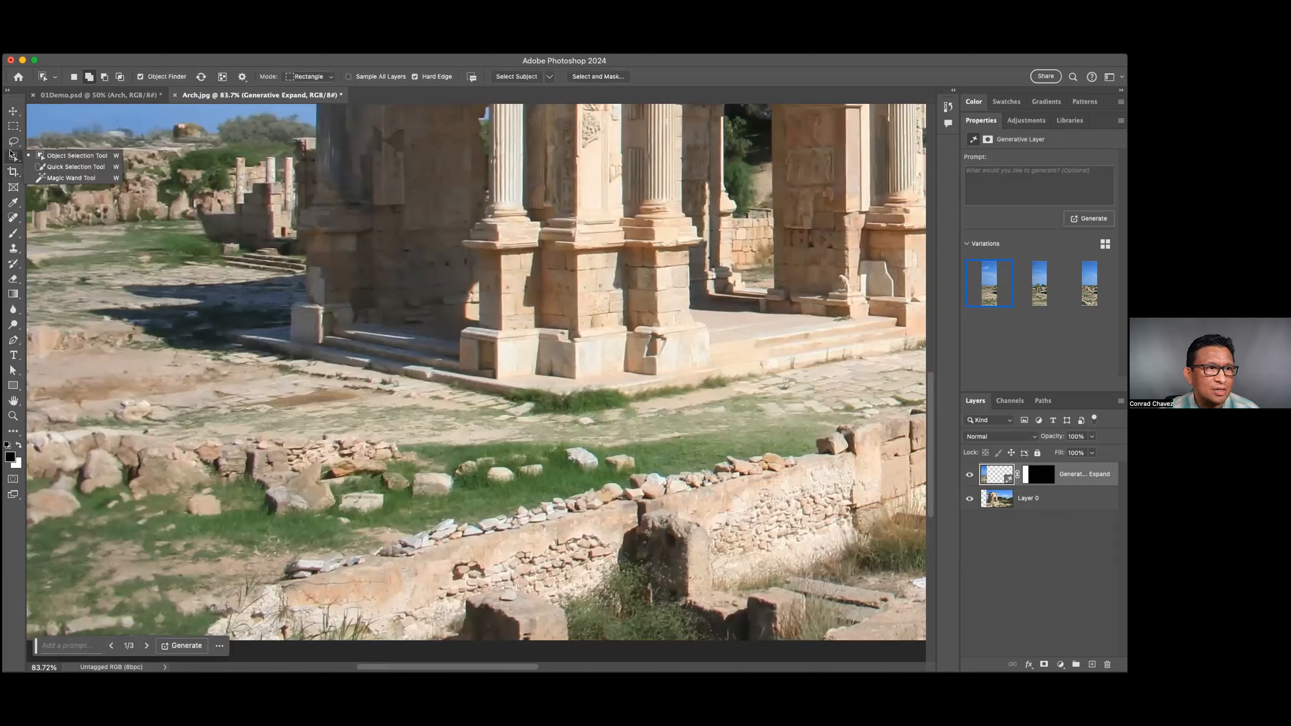
pyautogui.click(13, 217)
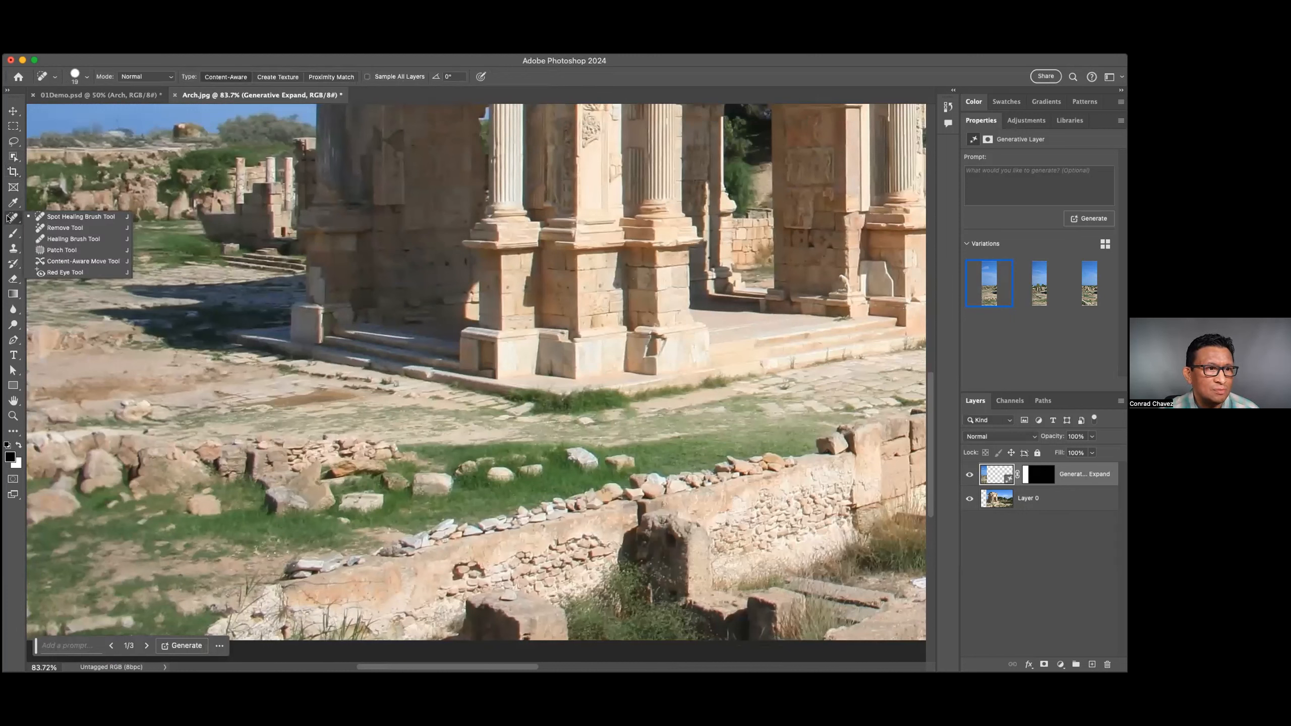
pyautogui.click(93, 229)
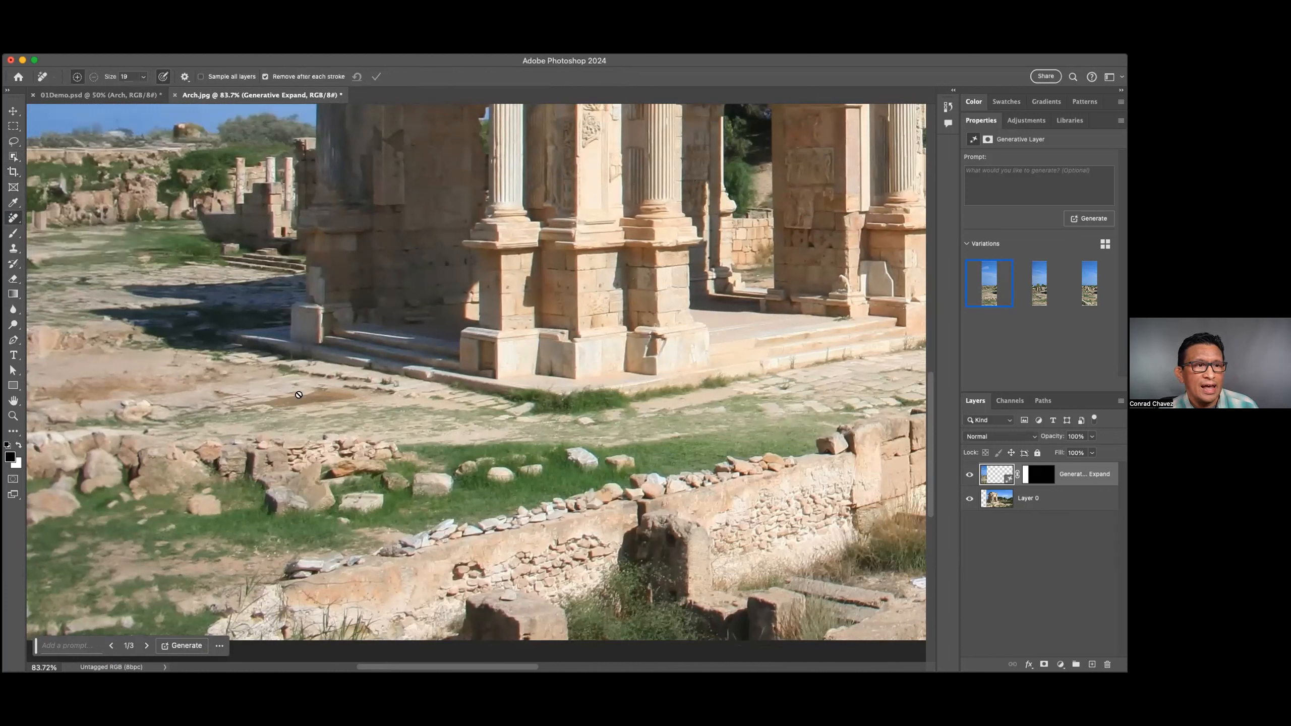
pyautogui.click(1000, 501)
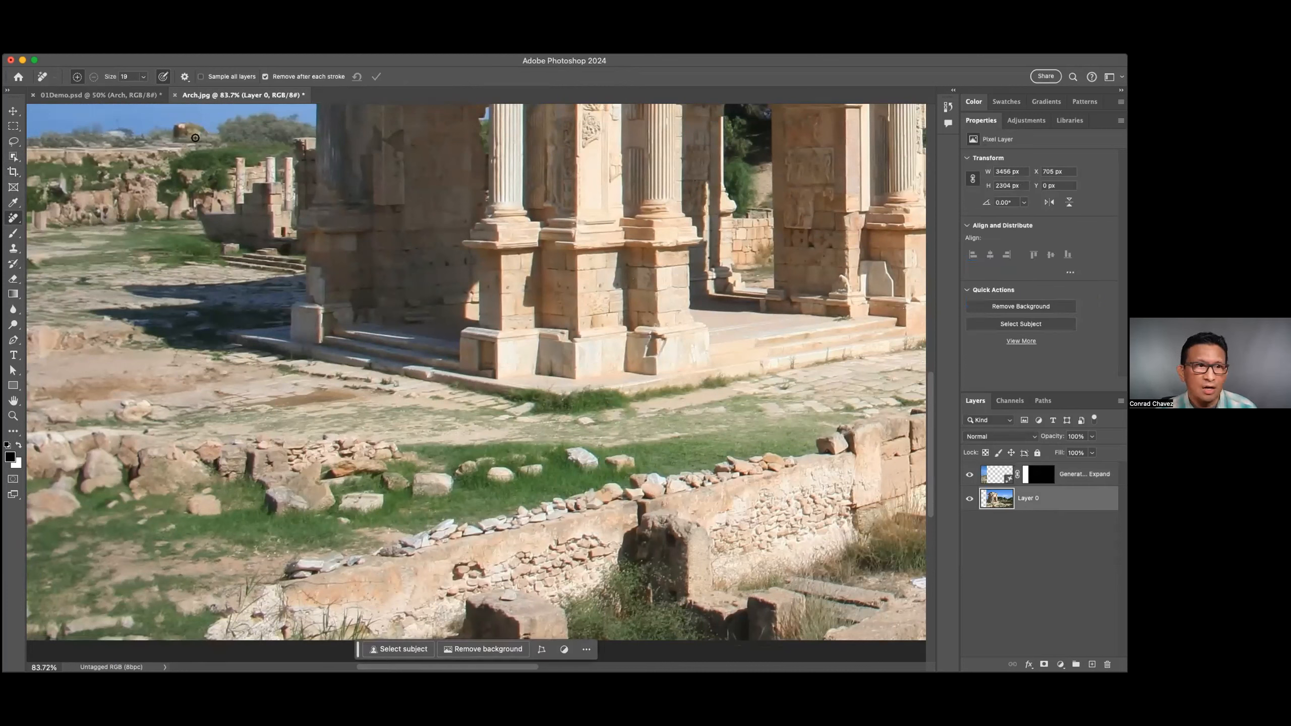
pyautogui.click(143, 76)
pyautogui.moveTo(147, 90); pyautogui.dragTo(159, 92)
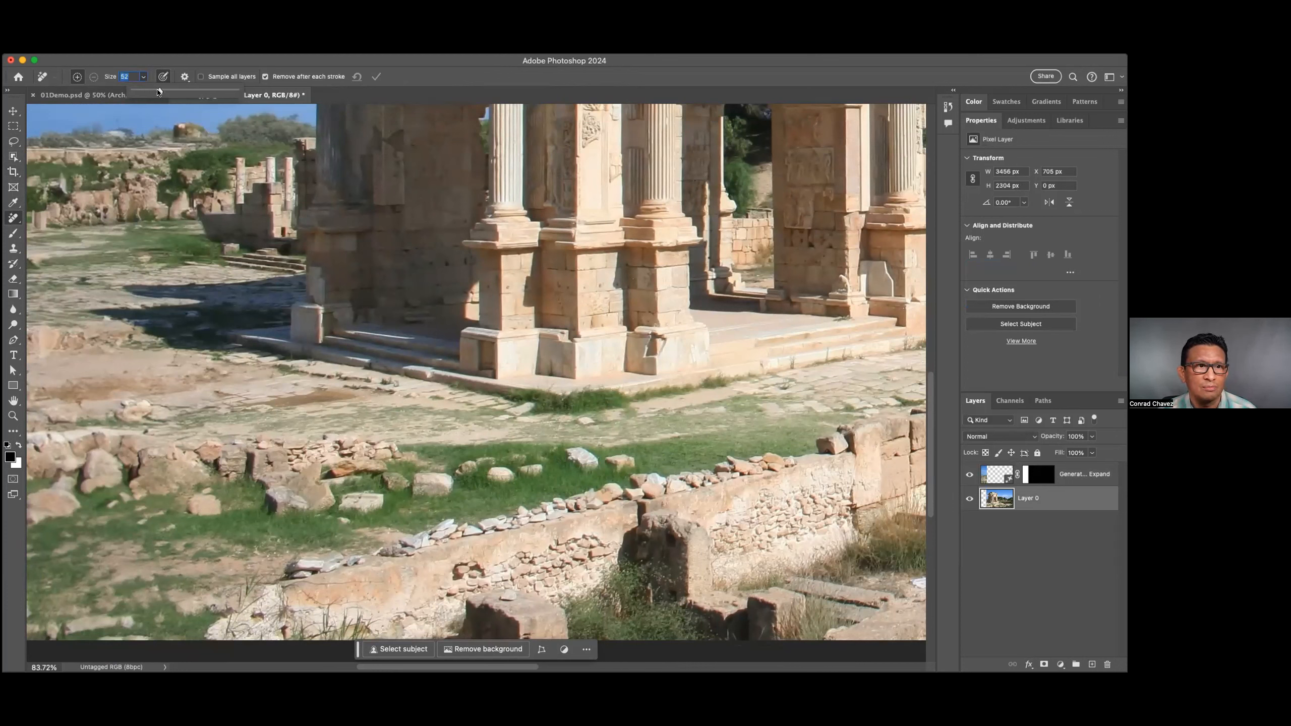
pyautogui.moveTo(575, 446)
pyautogui.mouseDown()
pyautogui.moveTo(570, 467)
pyautogui.moveTo(609, 458)
pyautogui.moveTo(440, 468)
pyautogui.moveTo(427, 482)
pyautogui.mouseUp()
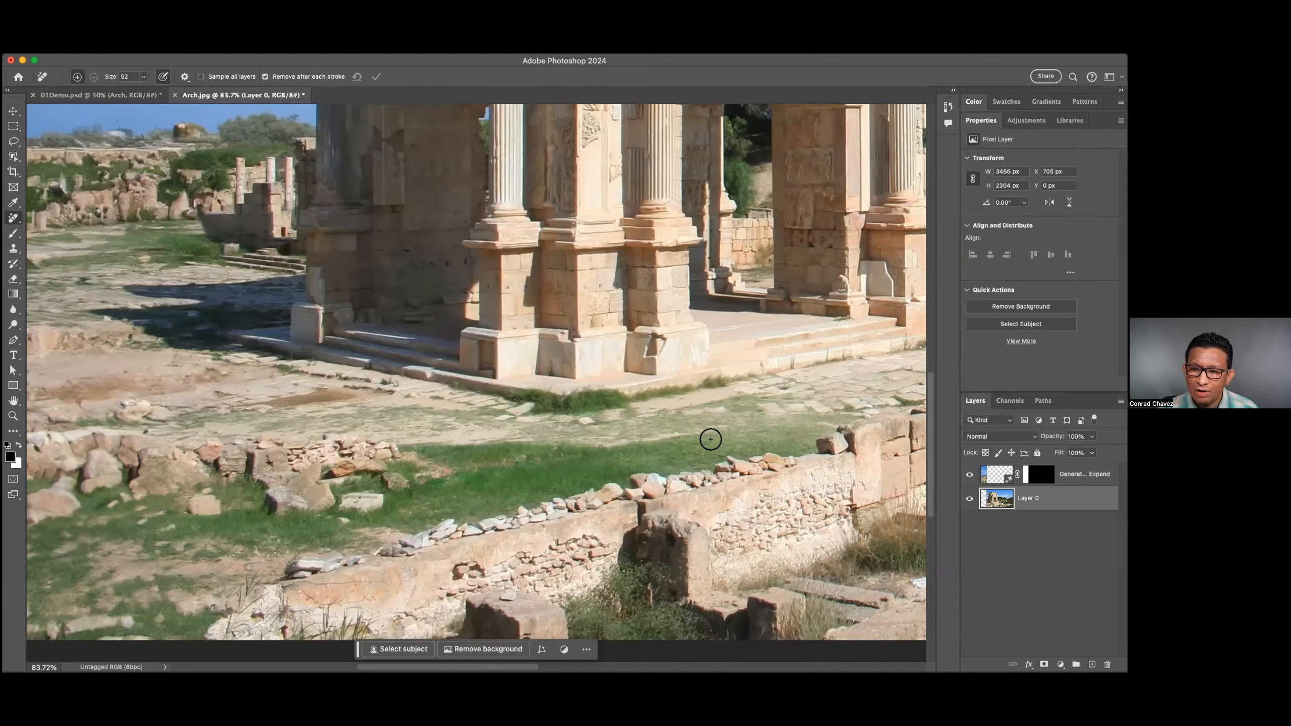
# Try to cover the stones along the top of the low wall and part of its face with the Healing Brush.
pyautogui.moveTo(795, 470)
pyautogui.mouseDown()
pyautogui.moveTo(736, 389)
pyautogui.moveTo(804, 421)
pyautogui.mouseUp()
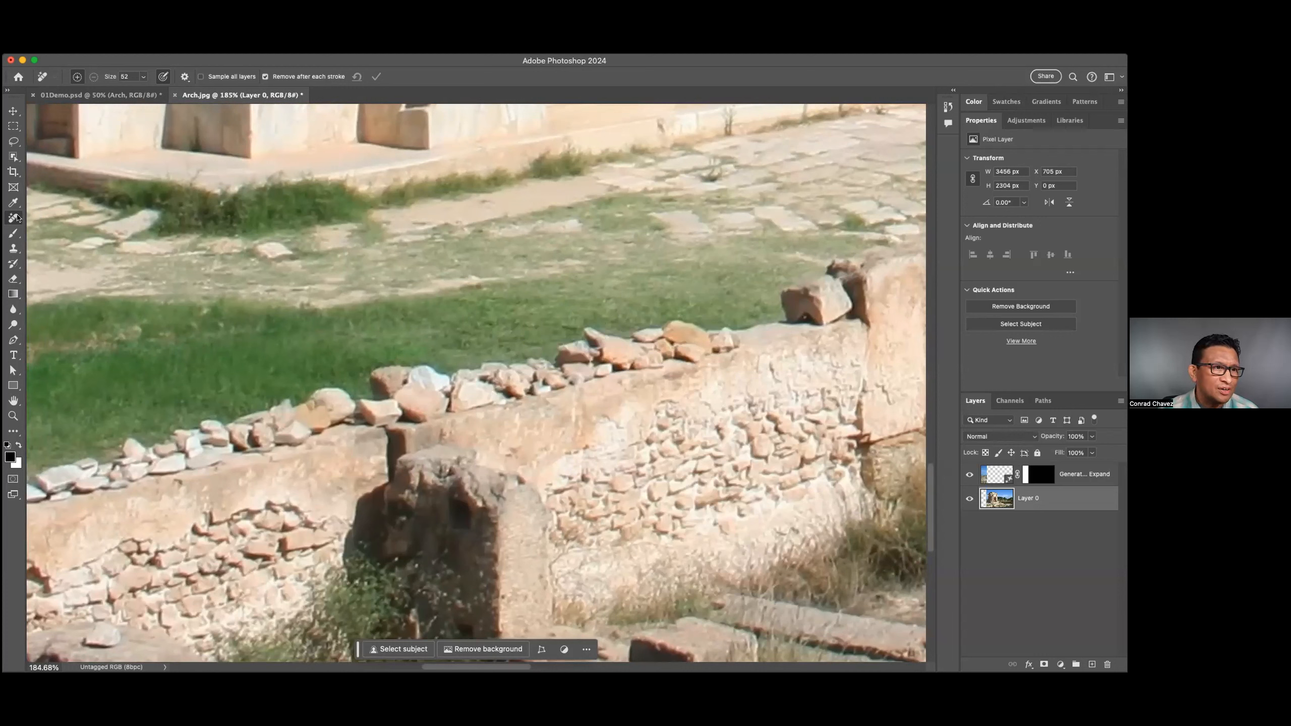
pyautogui.rightClick(10, 218)
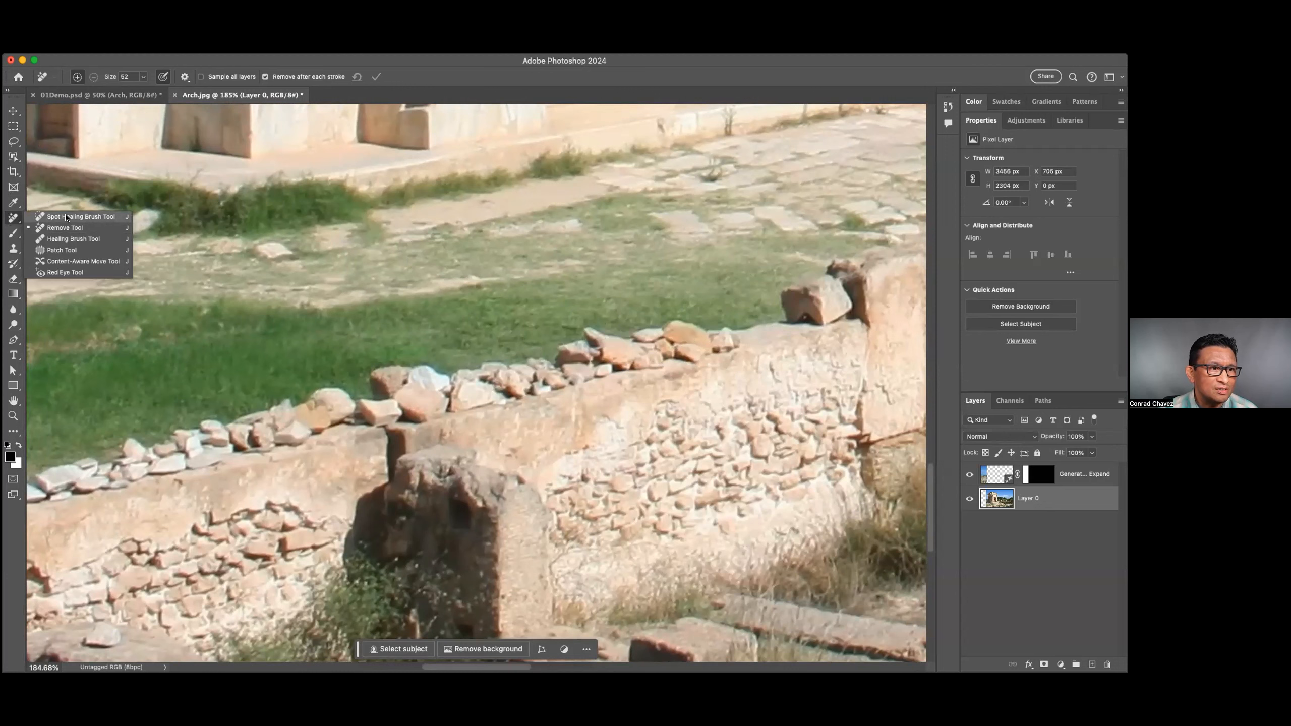
pyautogui.click(84, 239)
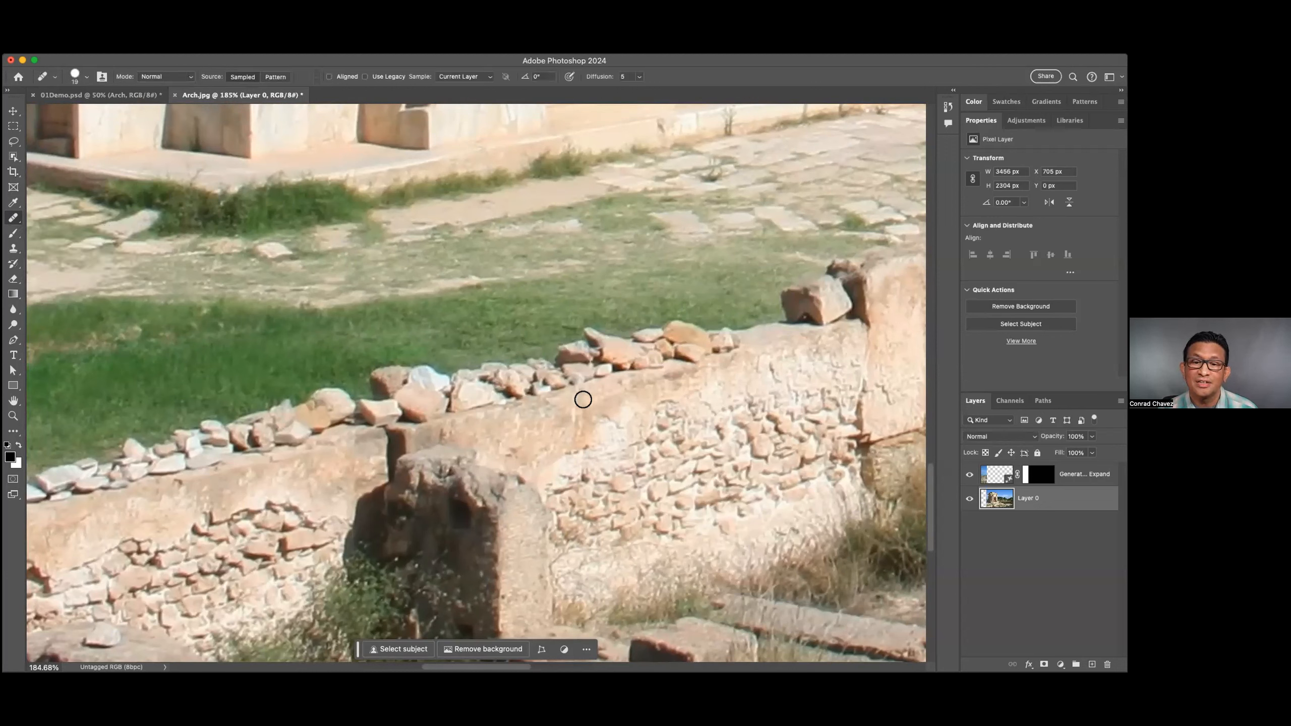
pyautogui.moveTo(698, 329)
pyautogui.mouseDown()
pyautogui.moveTo(635, 341)
pyautogui.moveTo(743, 349)
pyautogui.moveTo(660, 364)
pyautogui.moveTo(747, 375)
pyautogui.moveTo(706, 381)
pyautogui.moveTo(748, 431)
pyautogui.moveTo(696, 432)
pyautogui.moveTo(712, 470)
pyautogui.moveTo(765, 451)
pyautogui.moveTo(697, 498)
pyautogui.moveTo(763, 497)
pyautogui.moveTo(721, 424)
pyautogui.moveTo(734, 374)
pyautogui.moveTo(723, 340)
pyautogui.moveTo(707, 322)
pyautogui.moveTo(691, 337)
pyautogui.moveTo(735, 335)
pyautogui.moveTo(698, 366)
pyautogui.moveTo(733, 368)
pyautogui.moveTo(745, 471)
pyautogui.moveTo(790, 372)
pyautogui.moveTo(683, 350)
pyautogui.moveTo(725, 341)
pyautogui.moveTo(663, 335)
pyautogui.moveTo(699, 336)
pyautogui.mouseUp()
pyautogui.keyDown('alt'); pyautogui.click(527, 359); pyautogui.keyUp('alt')
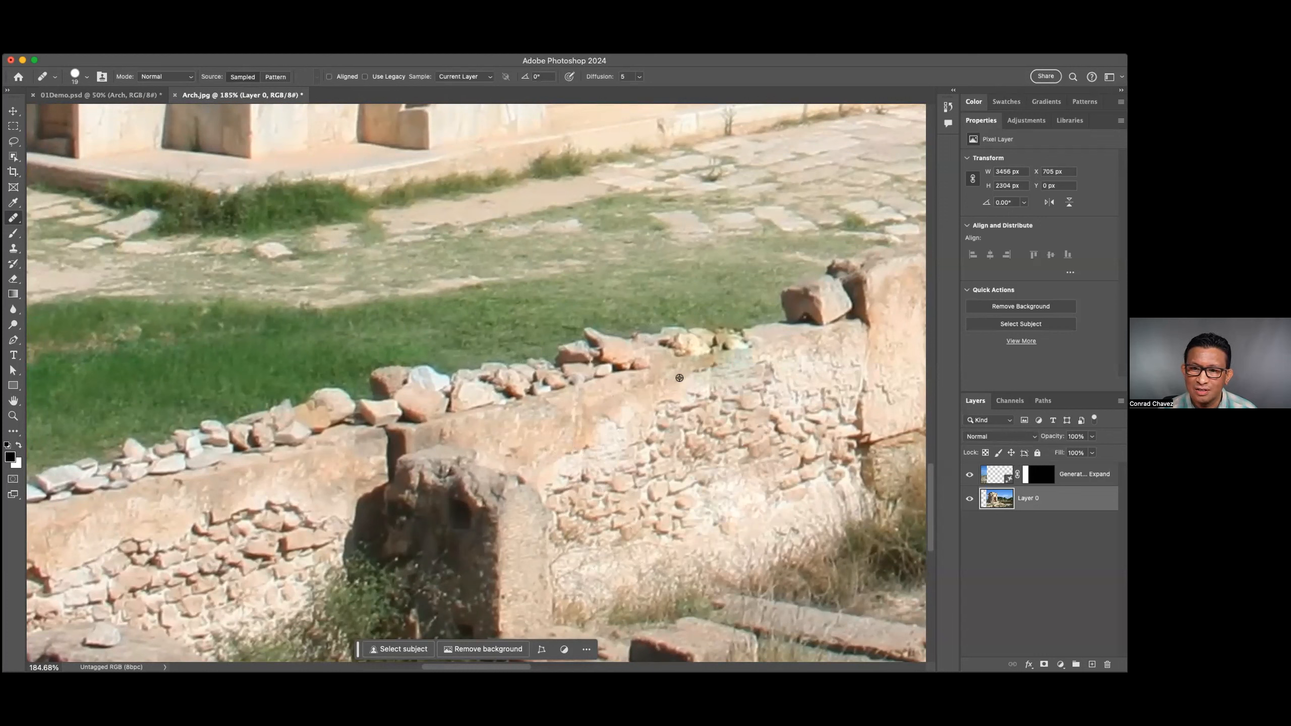
pyautogui.keyDown('alt'); pyautogui.click(543, 419); pyautogui.keyUp('alt')
pyautogui.moveTo(668, 395)
pyautogui.mouseDown()
pyautogui.moveTo(723, 363)
pyautogui.moveTo(683, 376)
pyautogui.moveTo(721, 391)
pyautogui.moveTo(699, 407)
pyautogui.moveTo(751, 393)
pyautogui.moveTo(742, 357)
pyautogui.moveTo(773, 411)
pyautogui.mouseUp()
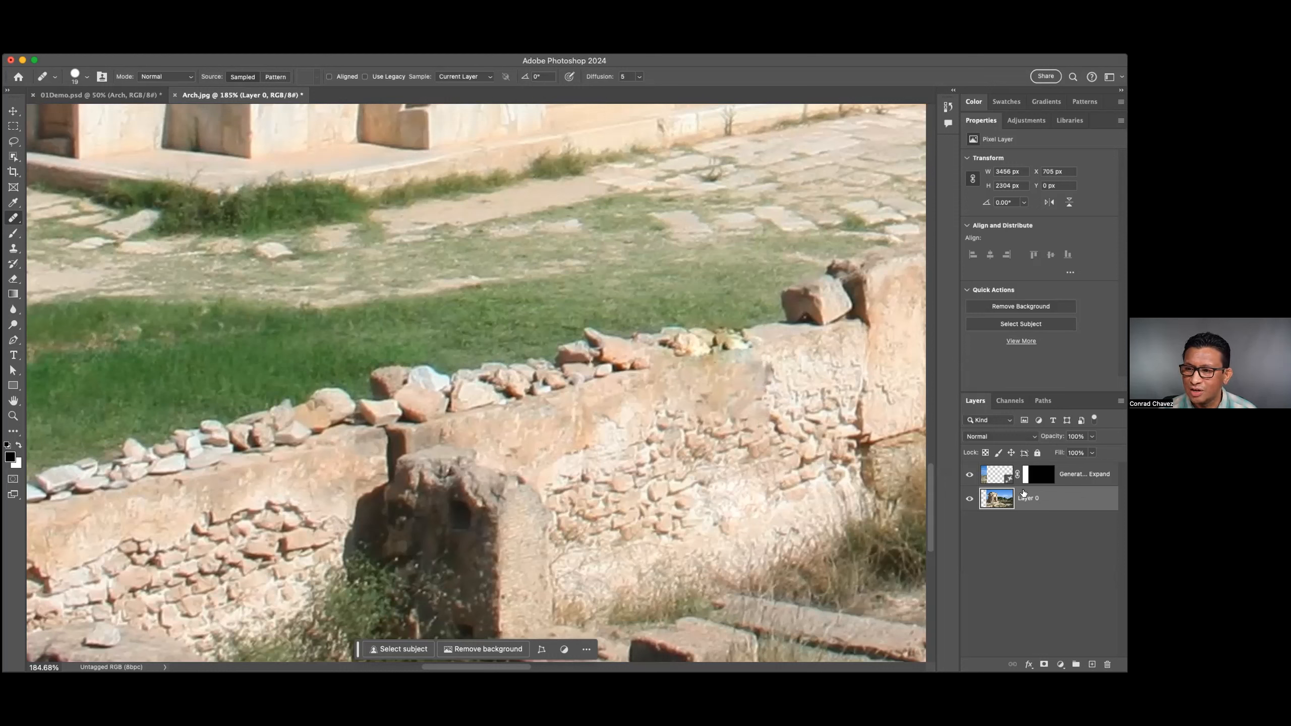
# Undo the Healing Brush strokes on the wall while retaining the removal of the stones in the grass.
pyautogui.press('super+z')
pyautogui.press('super+z')
pyautogui.press('super+z')
pyautogui.press('super+z')
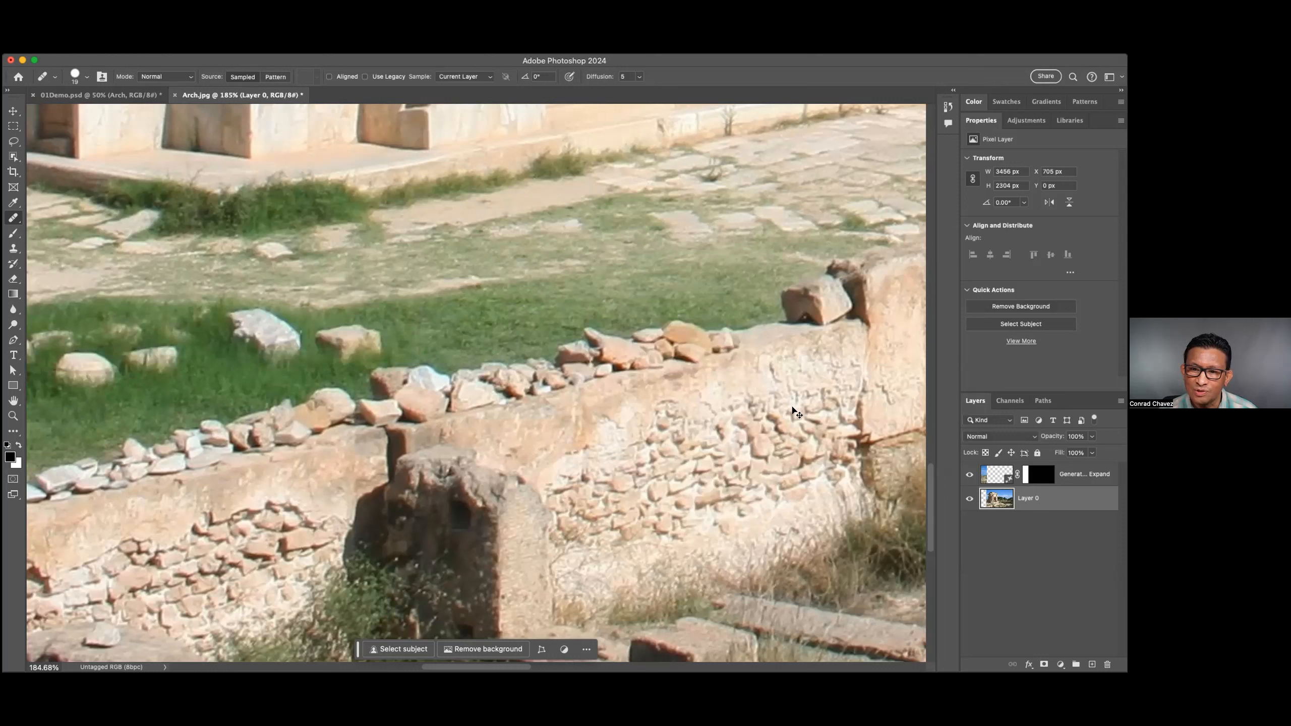
pyautogui.press('super+shift+z')
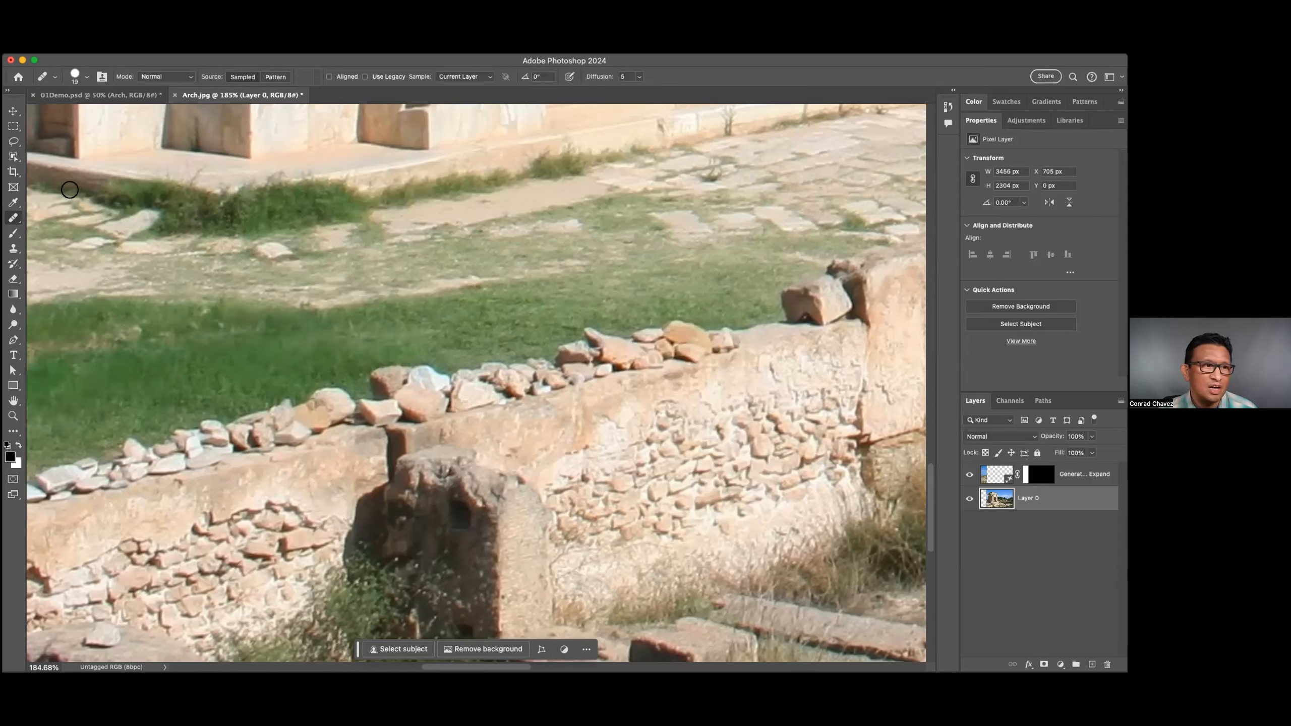
# Paint with the Remove tool from the wall's top stones down to its base, and compare the before and after states.
pyautogui.rightClick(13, 214)
pyautogui.click(56, 230)
pyautogui.moveTo(683, 301)
pyautogui.mouseDown()
pyautogui.moveTo(757, 363)
pyautogui.moveTo(702, 473)
pyautogui.moveTo(780, 546)
pyautogui.moveTo(753, 626)
pyautogui.moveTo(816, 633)
pyautogui.mouseUp()
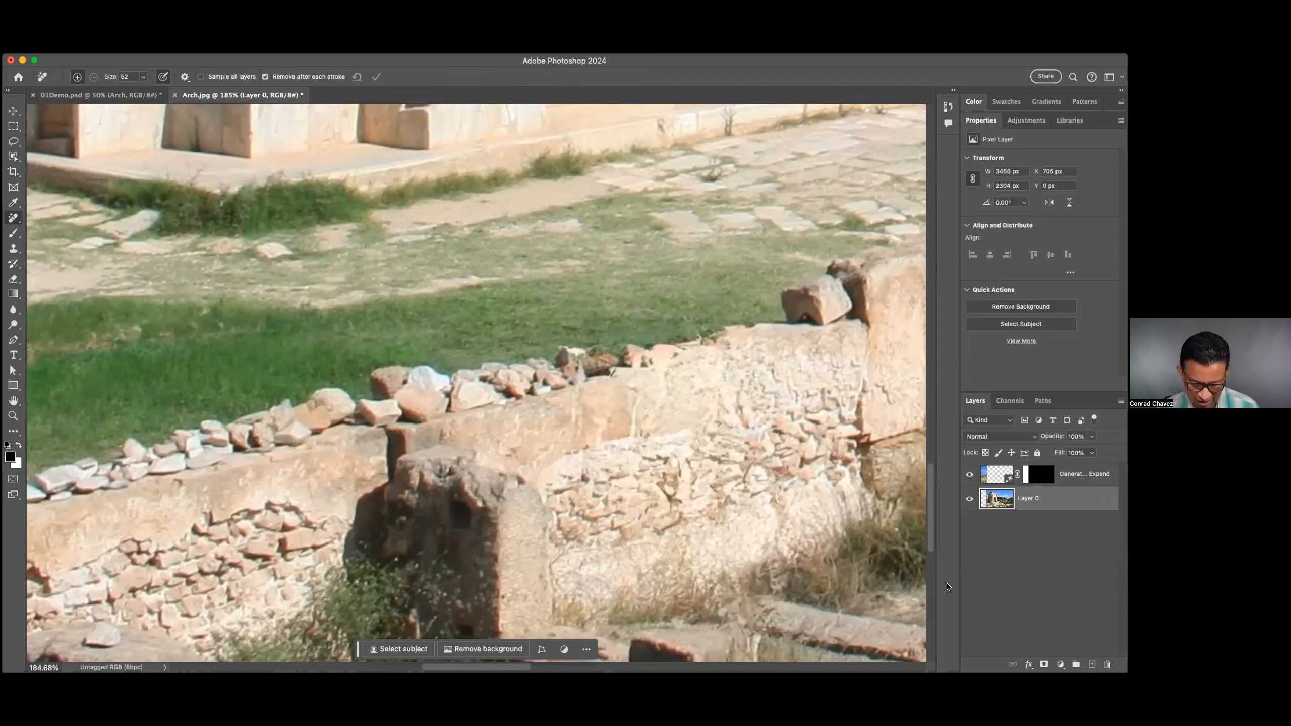
pyautogui.press('super+z')
pyautogui.press('super+shift+z')
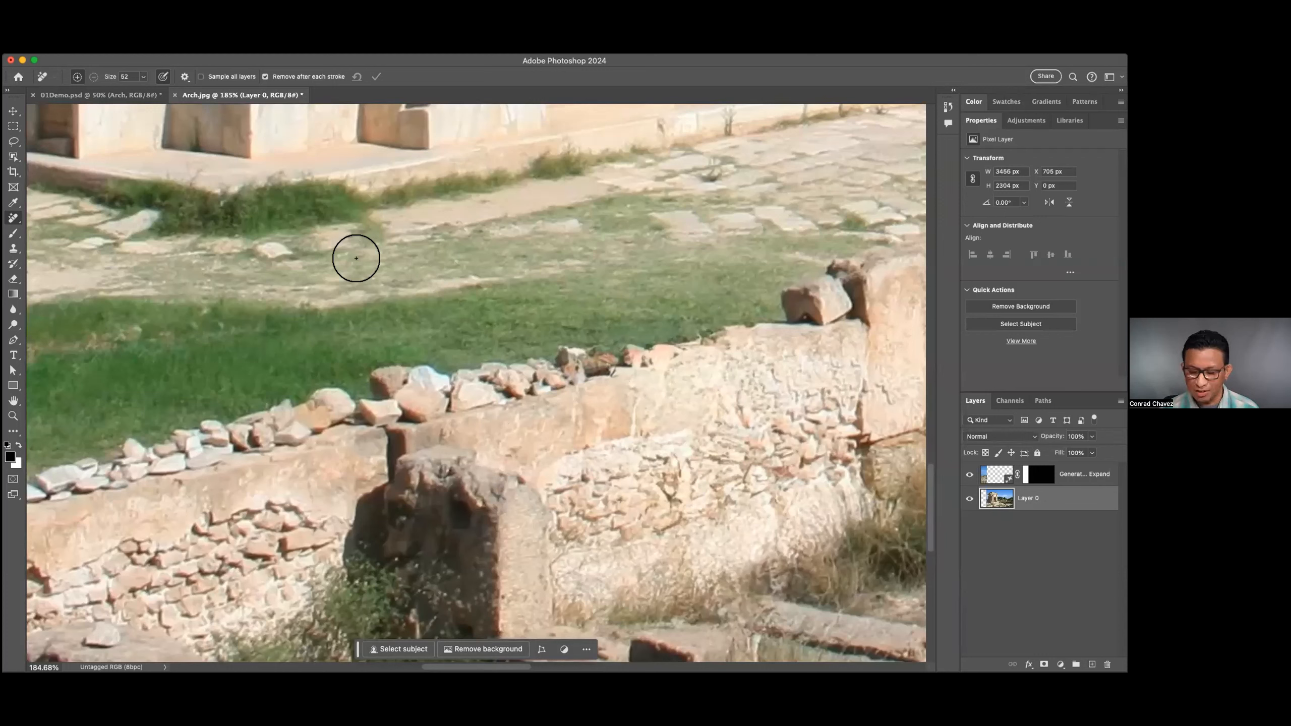
pyautogui.press('super+0')
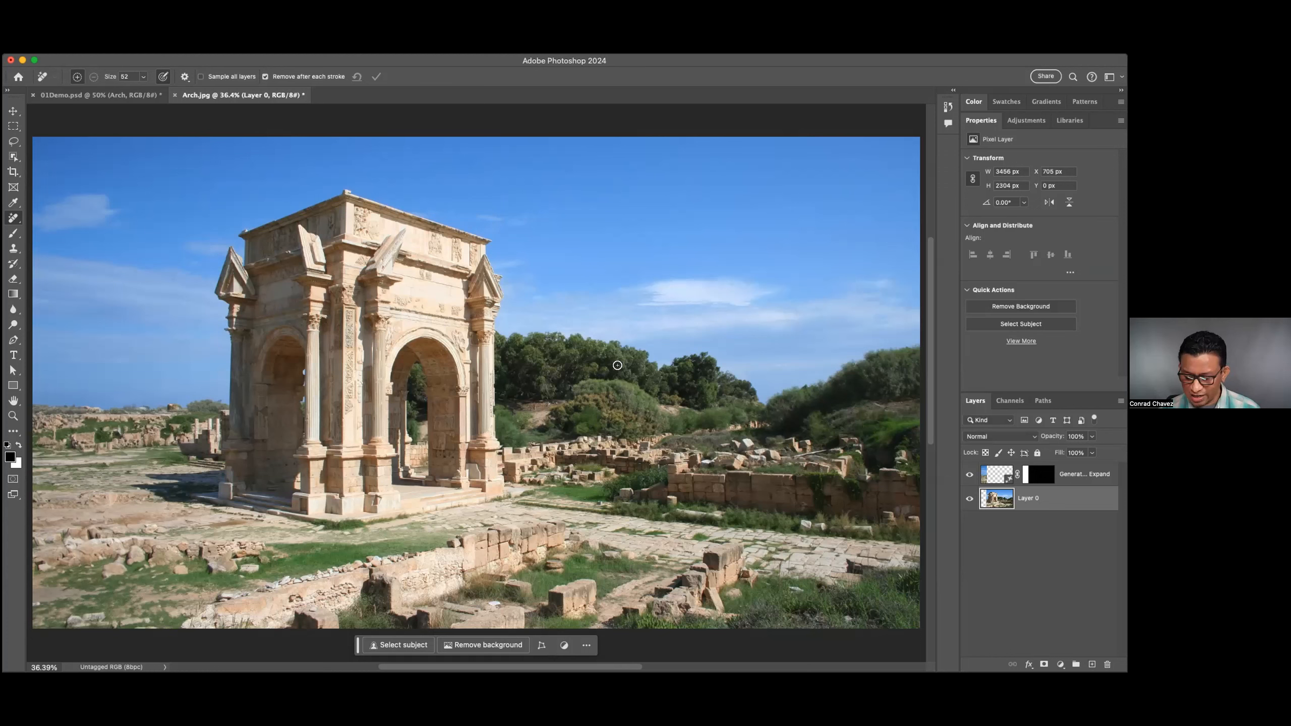
pyautogui.press('super+minus')
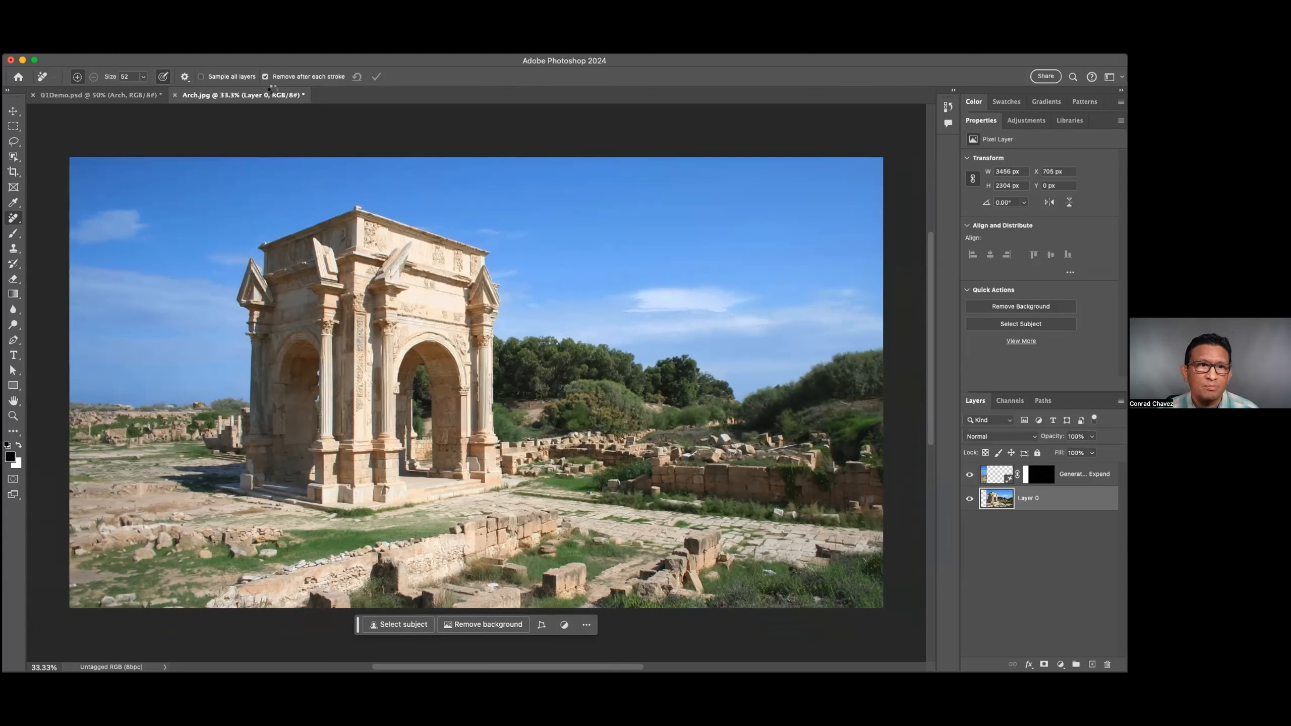
pyautogui.press('super+shift+s')
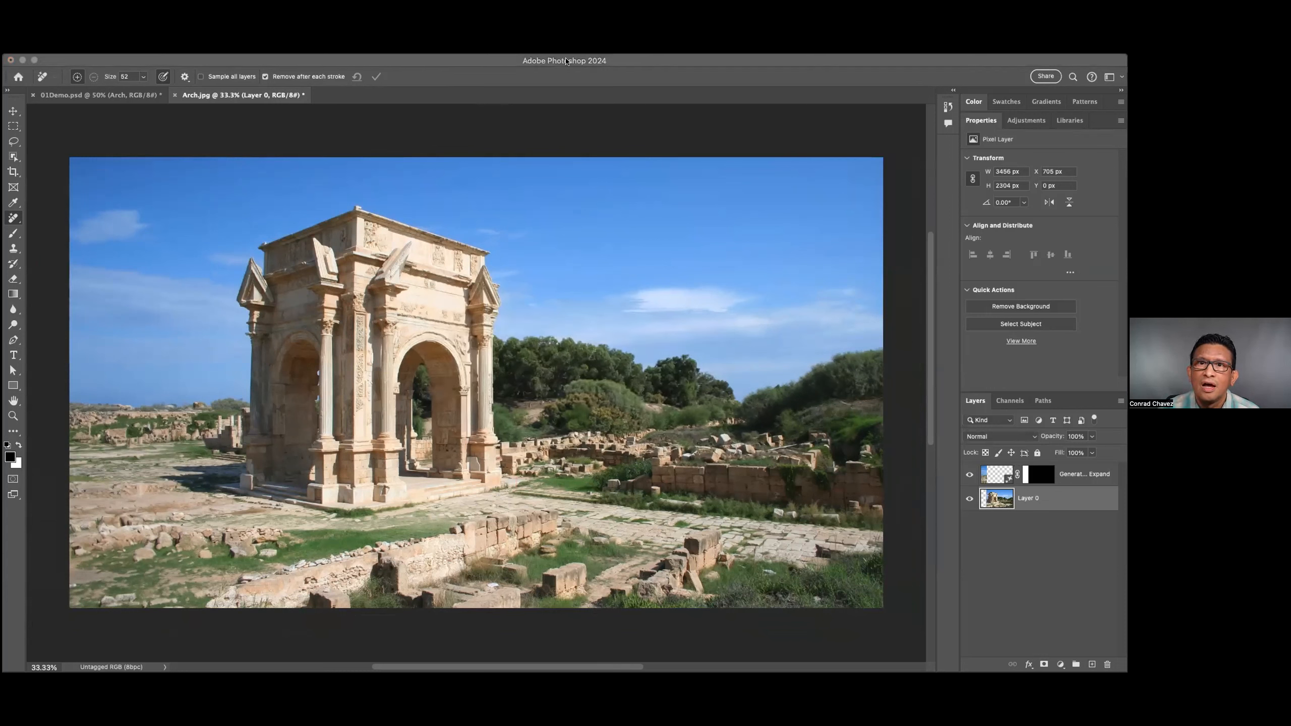
pyautogui.click(606, 60)
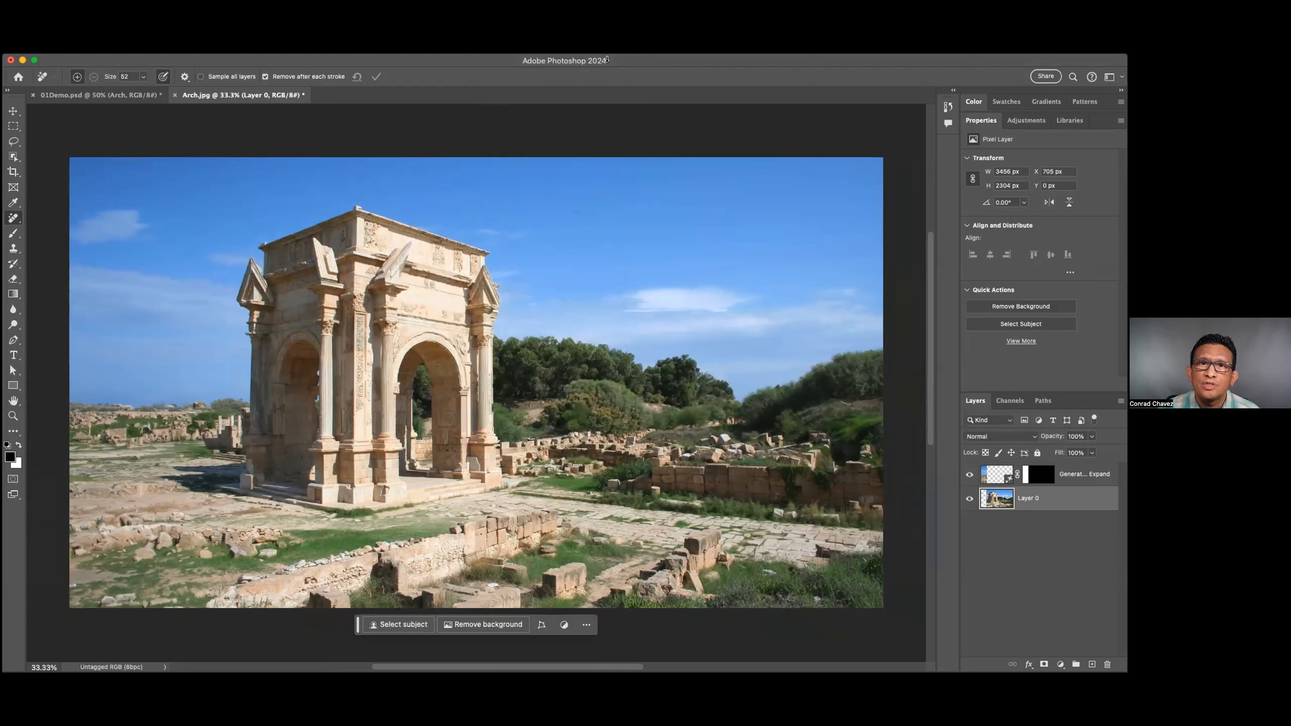
pyautogui.click(757, 59)
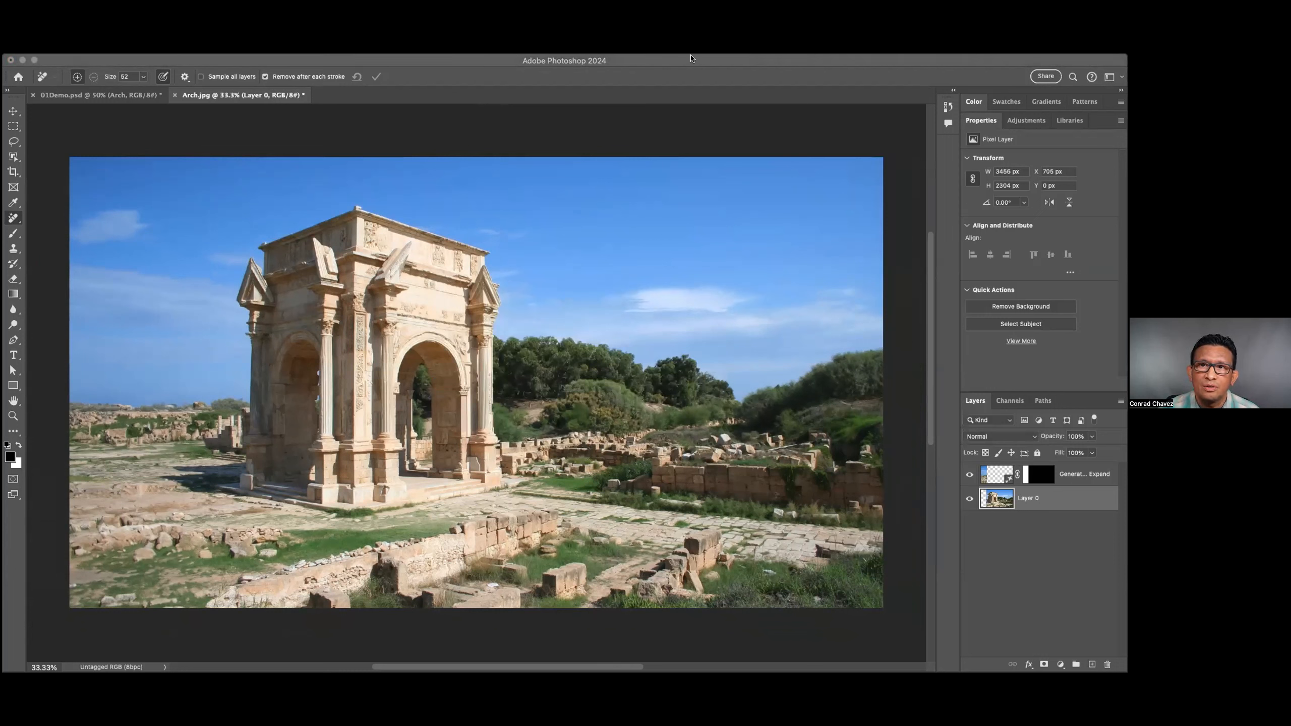
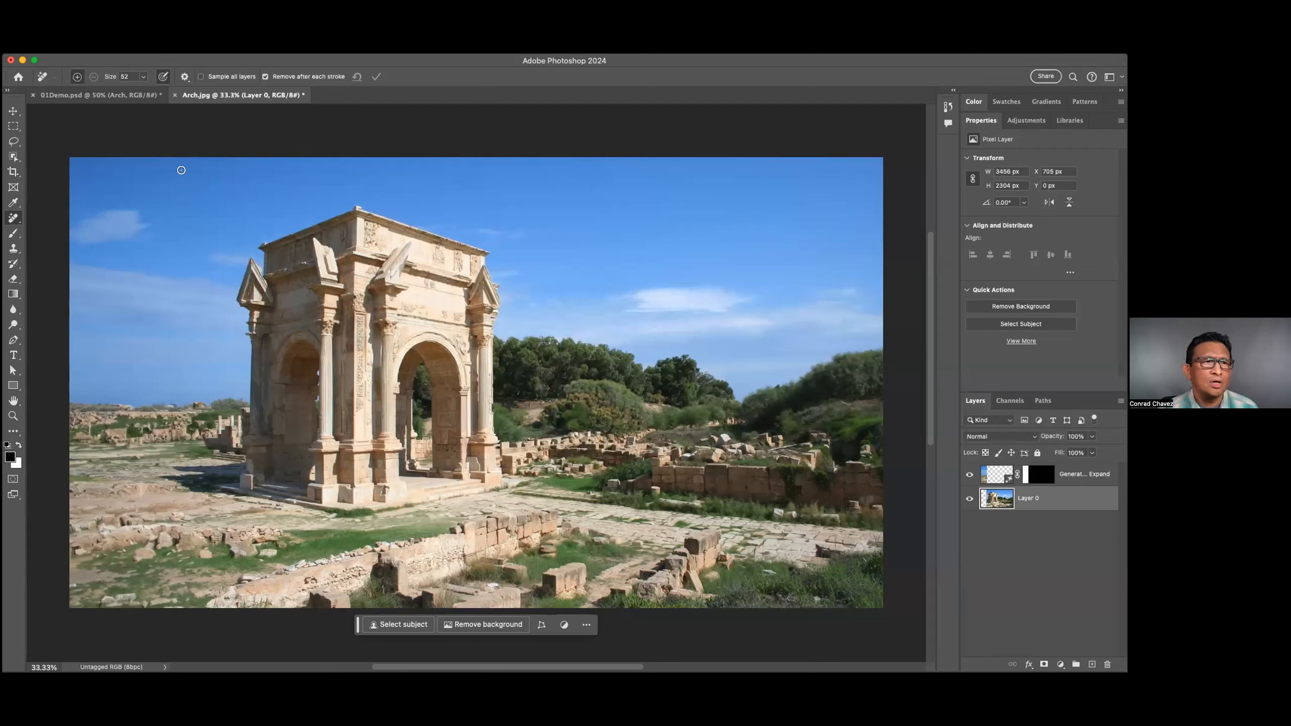
# Examine the Content Credentials options and their descriptions in the History & Content Credentials preferences, and leave without changing them.
pyautogui.click(71, 50)
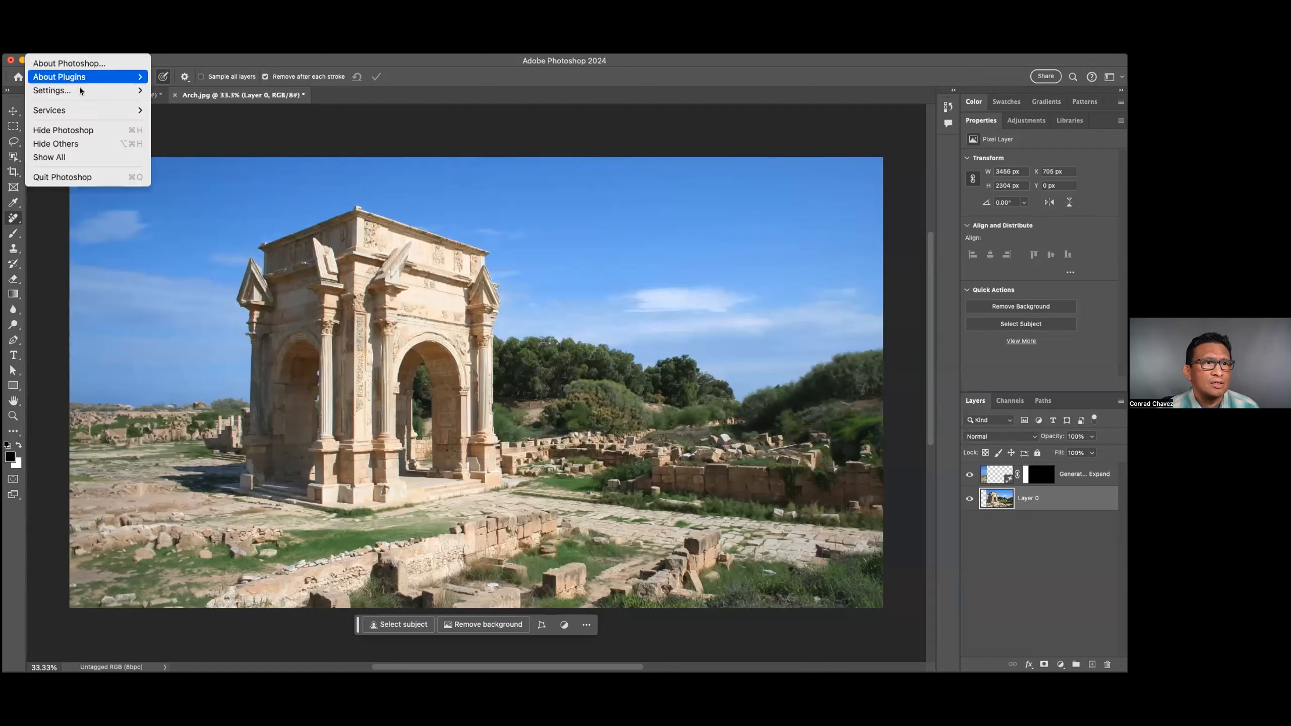
pyautogui.moveTo(93, 91)
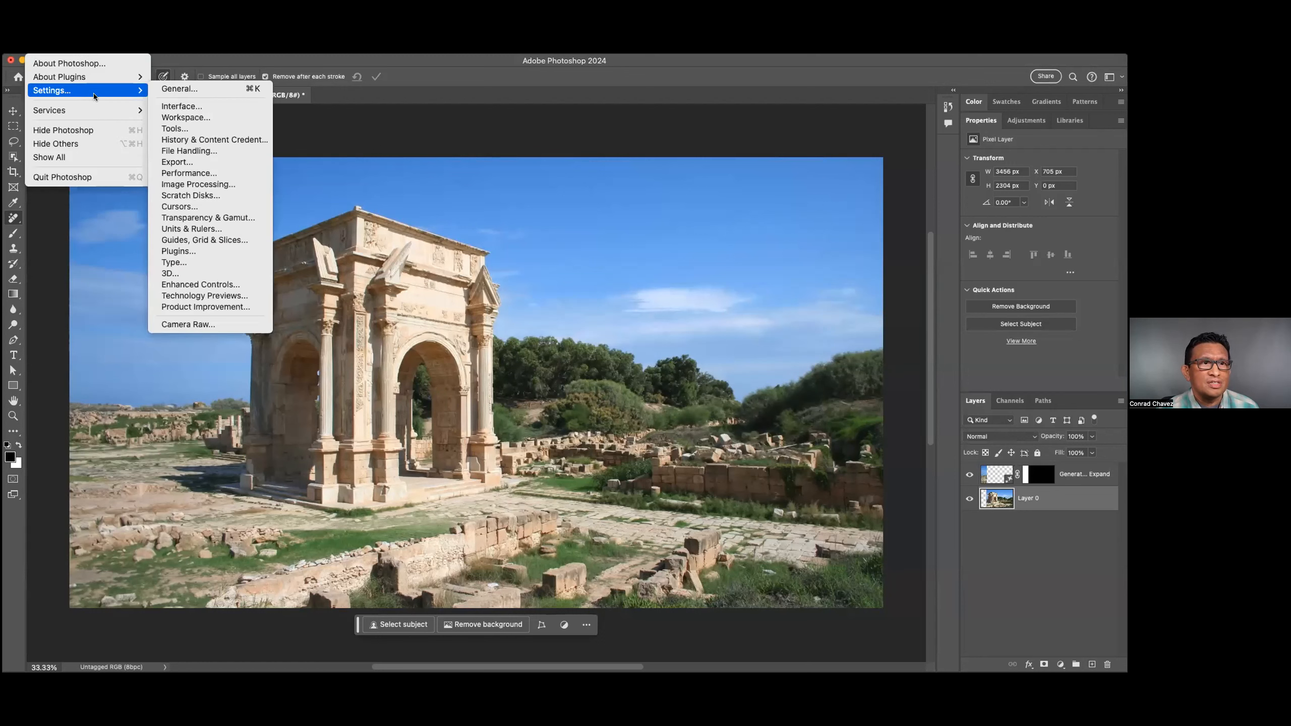
pyautogui.click(207, 140)
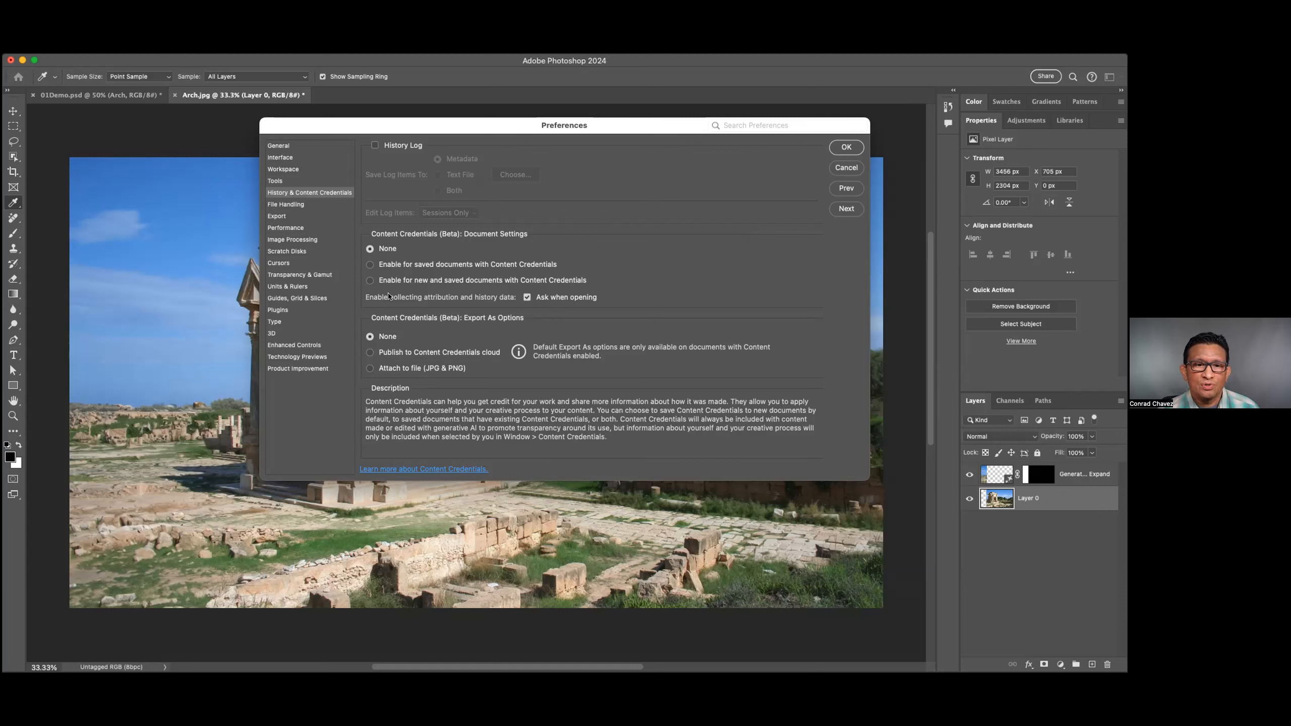
pyautogui.moveTo(406, 324)
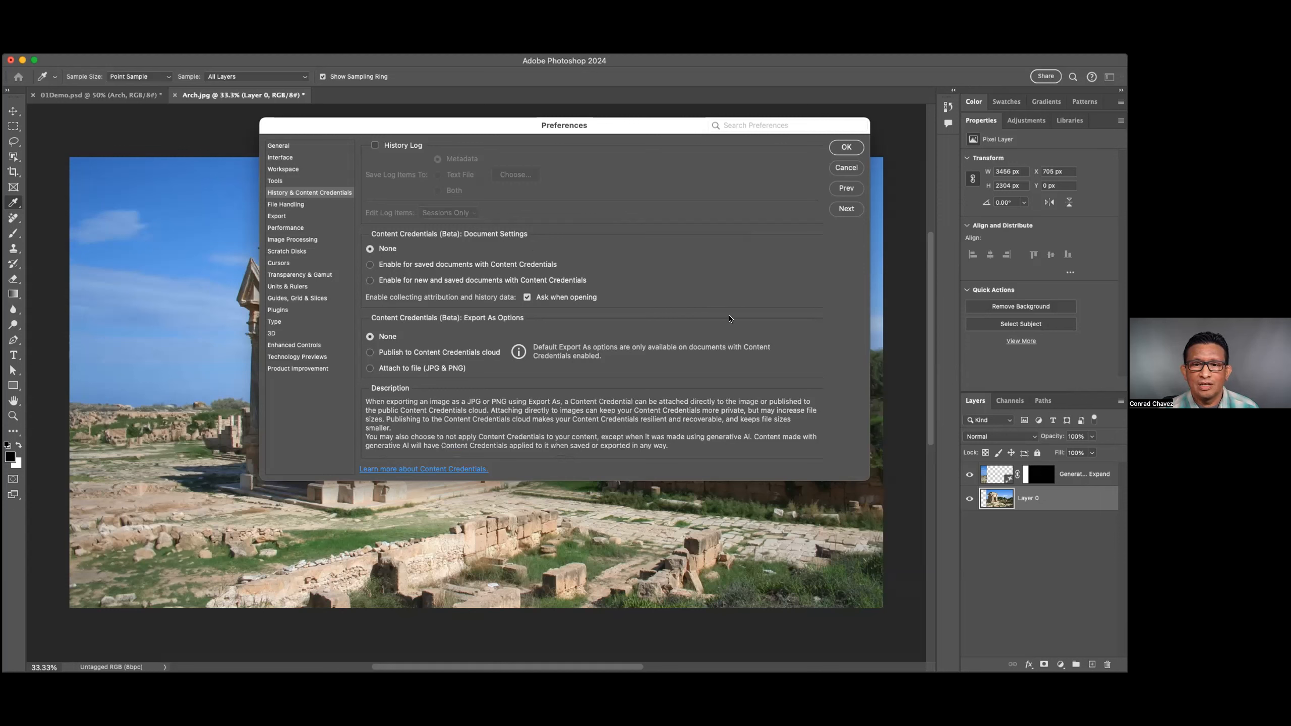
pyautogui.moveTo(463, 302)
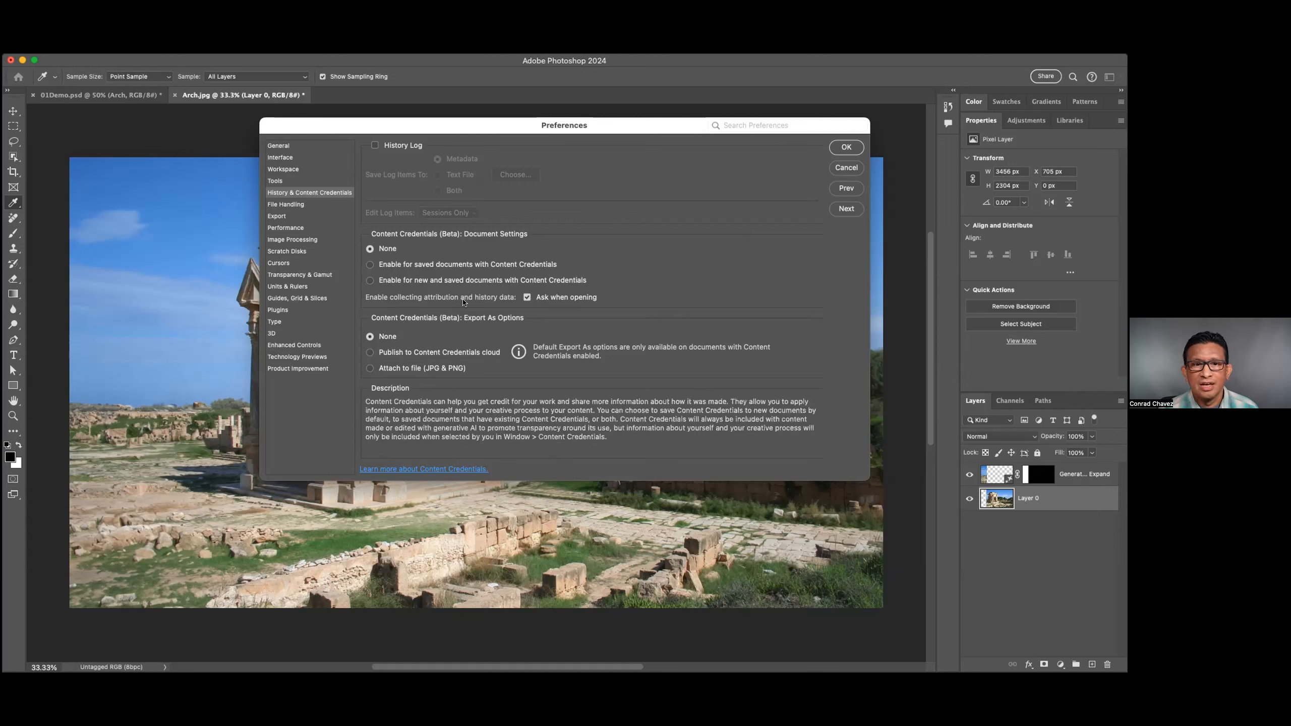
pyautogui.click(844, 167)
pyautogui.press('j')
# Open the Export As settings for the arch image and include Copyright and Contact Info as metadata.
pyautogui.click(116, 48)
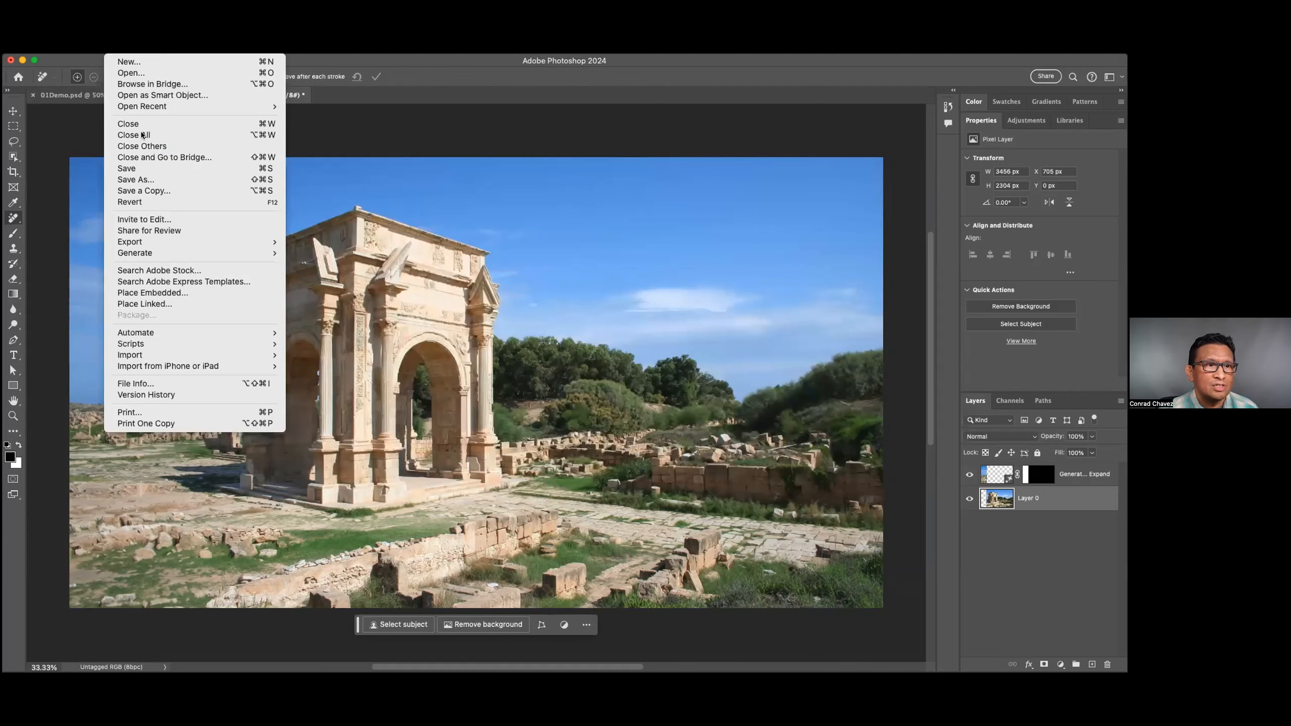
pyautogui.moveTo(199, 242)
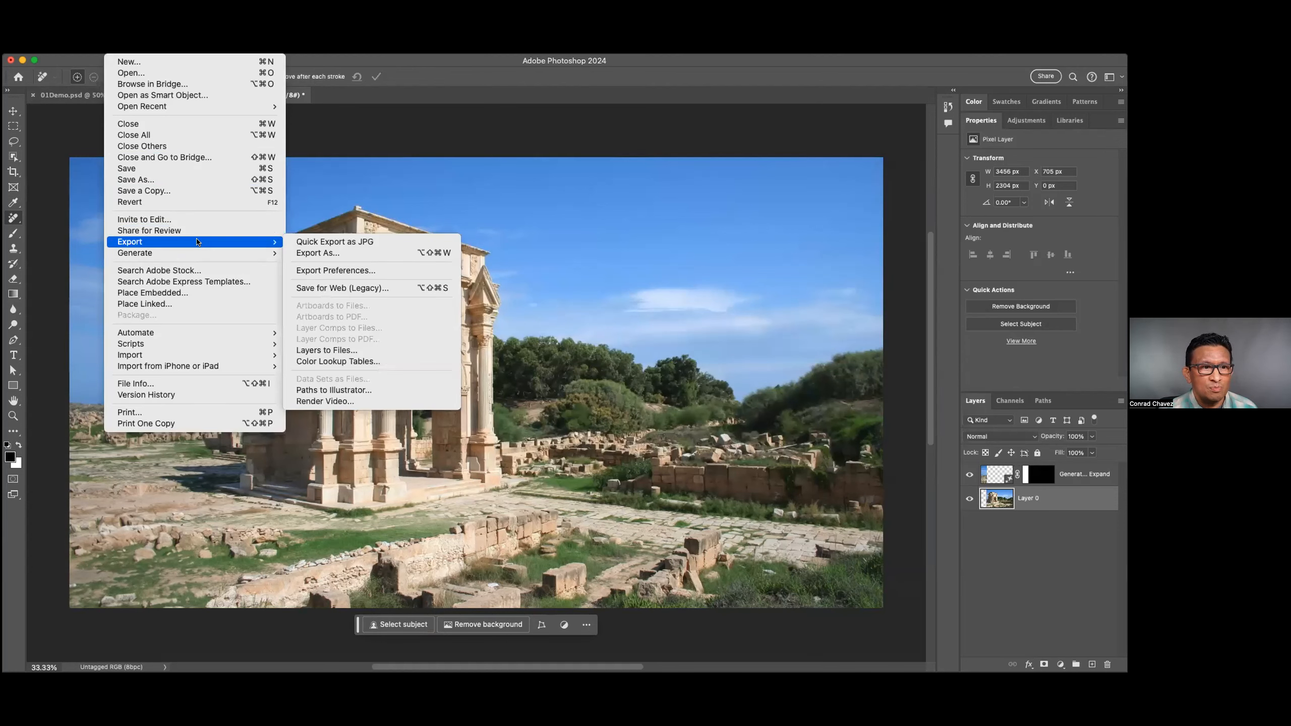
pyautogui.click(351, 253)
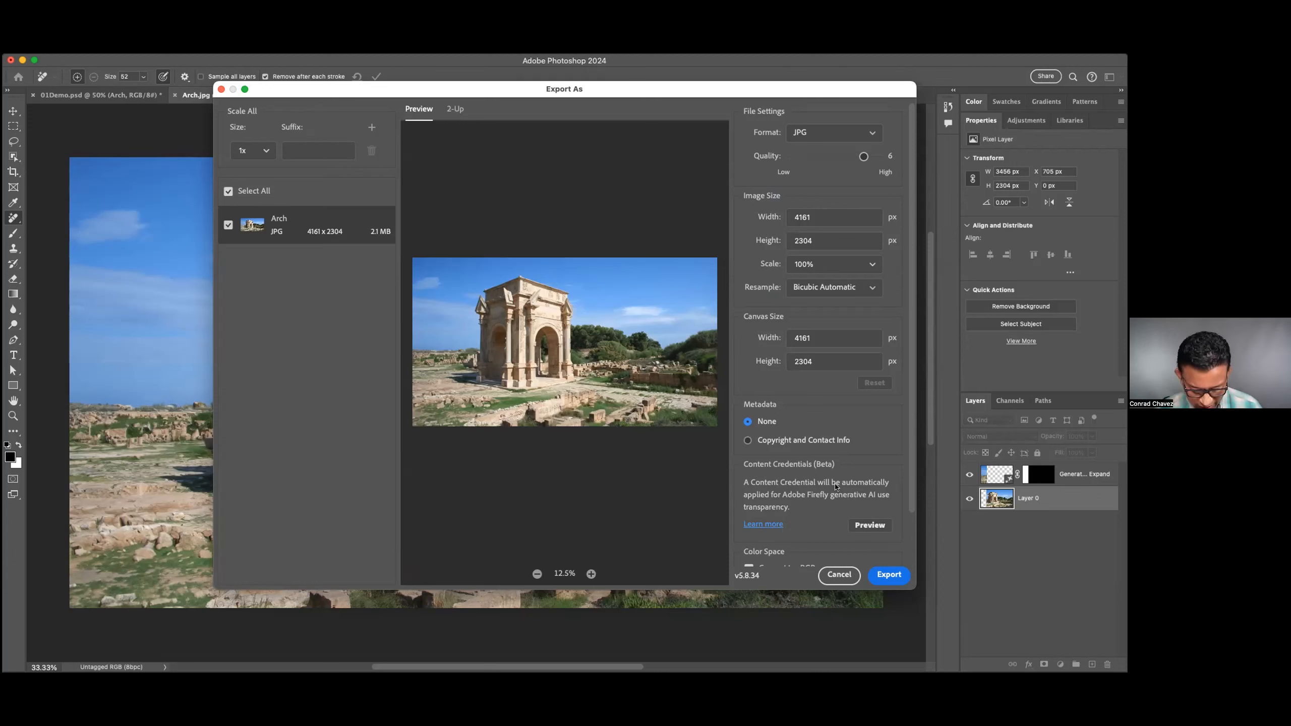
pyautogui.click(835, 441)
pyautogui.scroll(-2, 836, 446)
pyautogui.scroll(-2, 836, 445)
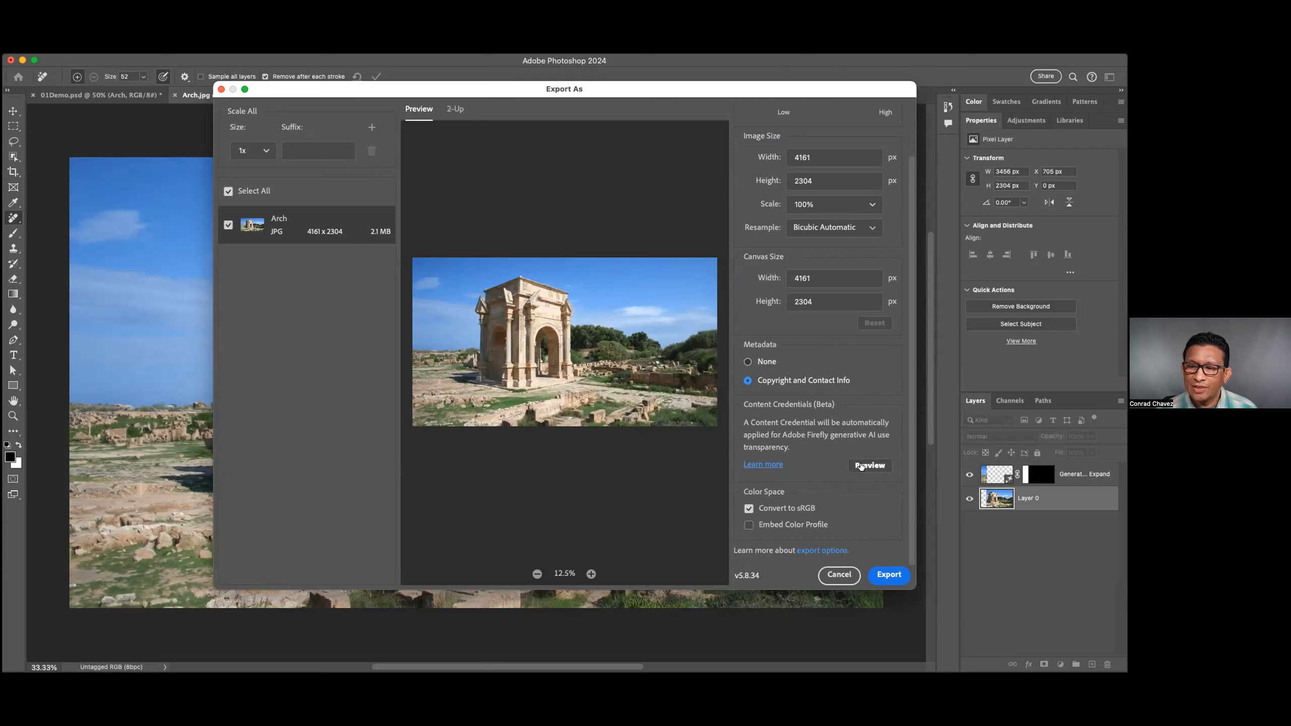
# Preview the Content Credentials for the arch image's JPG export, and dismiss the export windows without exporting.
pyautogui.click(860, 466)
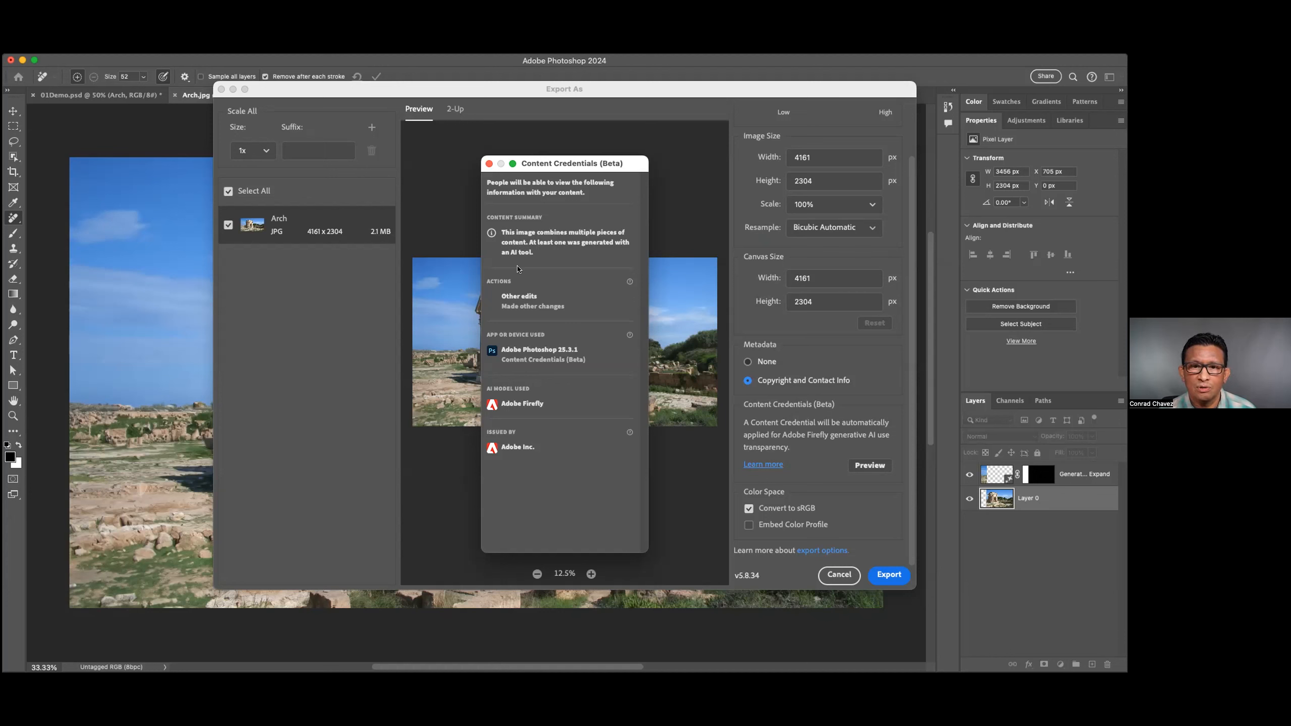
pyautogui.moveTo(630, 283)
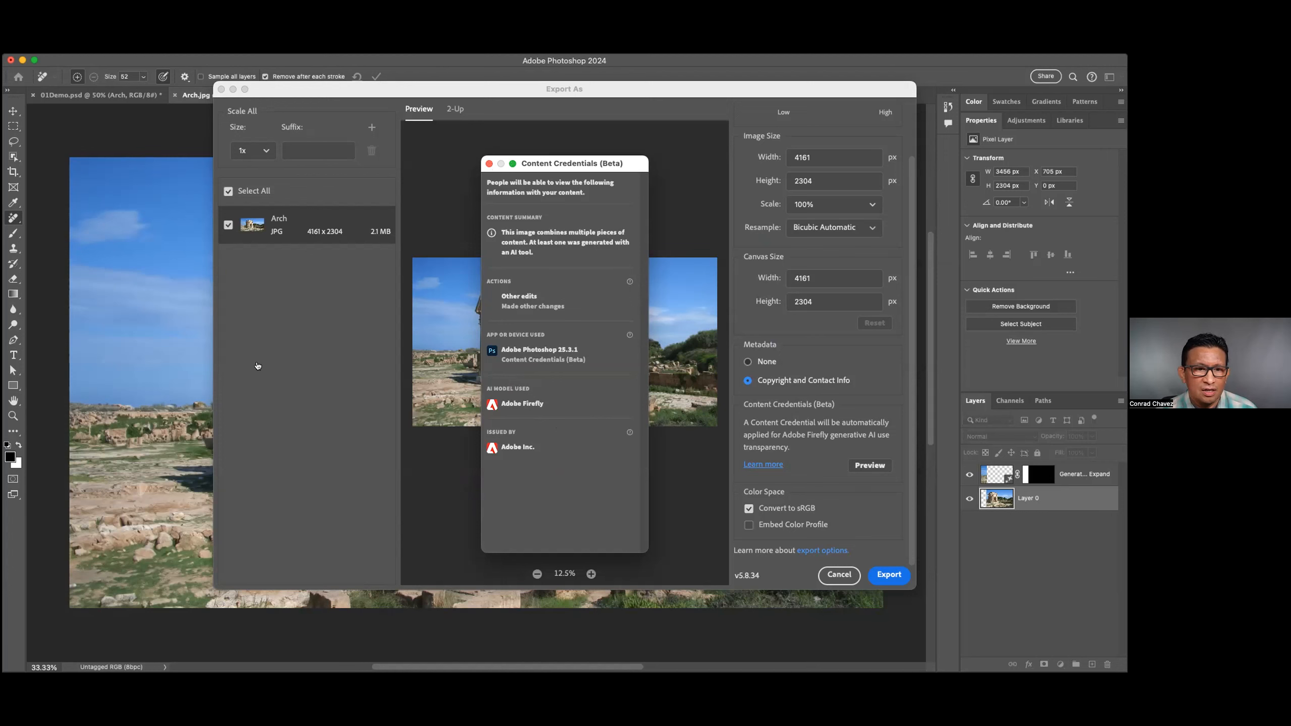
pyautogui.press('Escape')
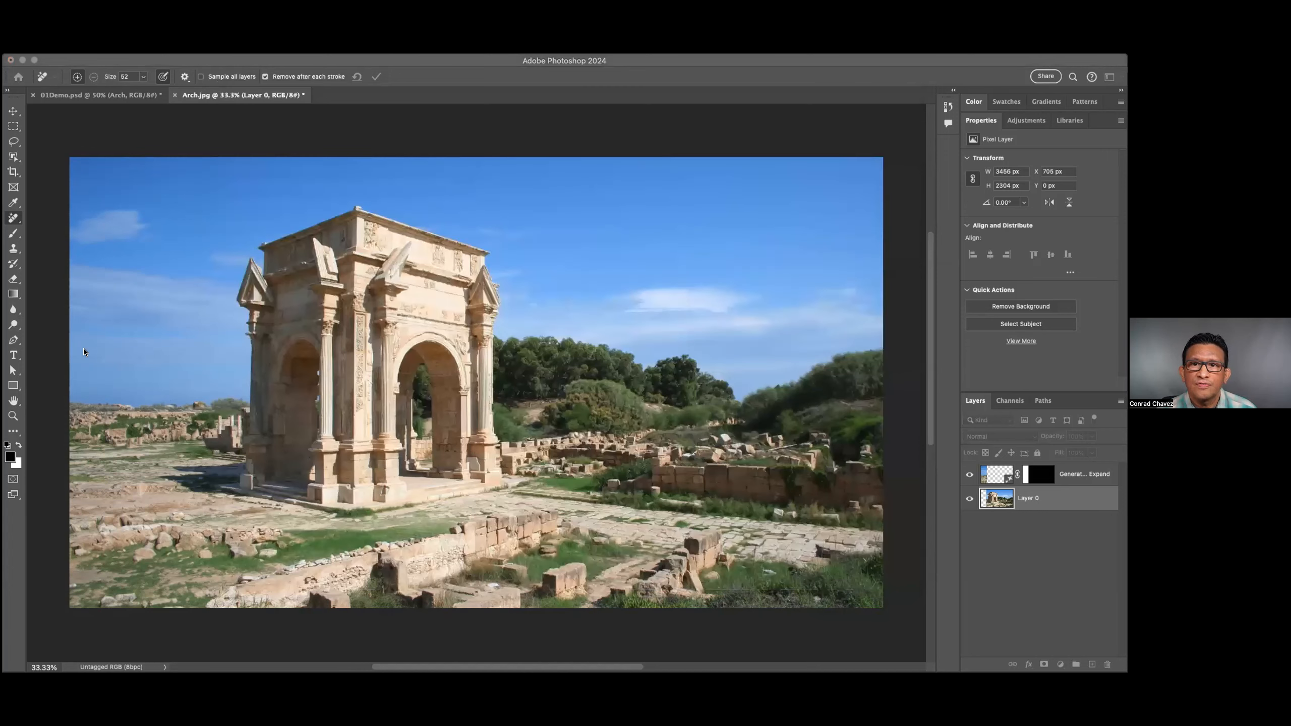
pyautogui.press('super+alt+shift+w')
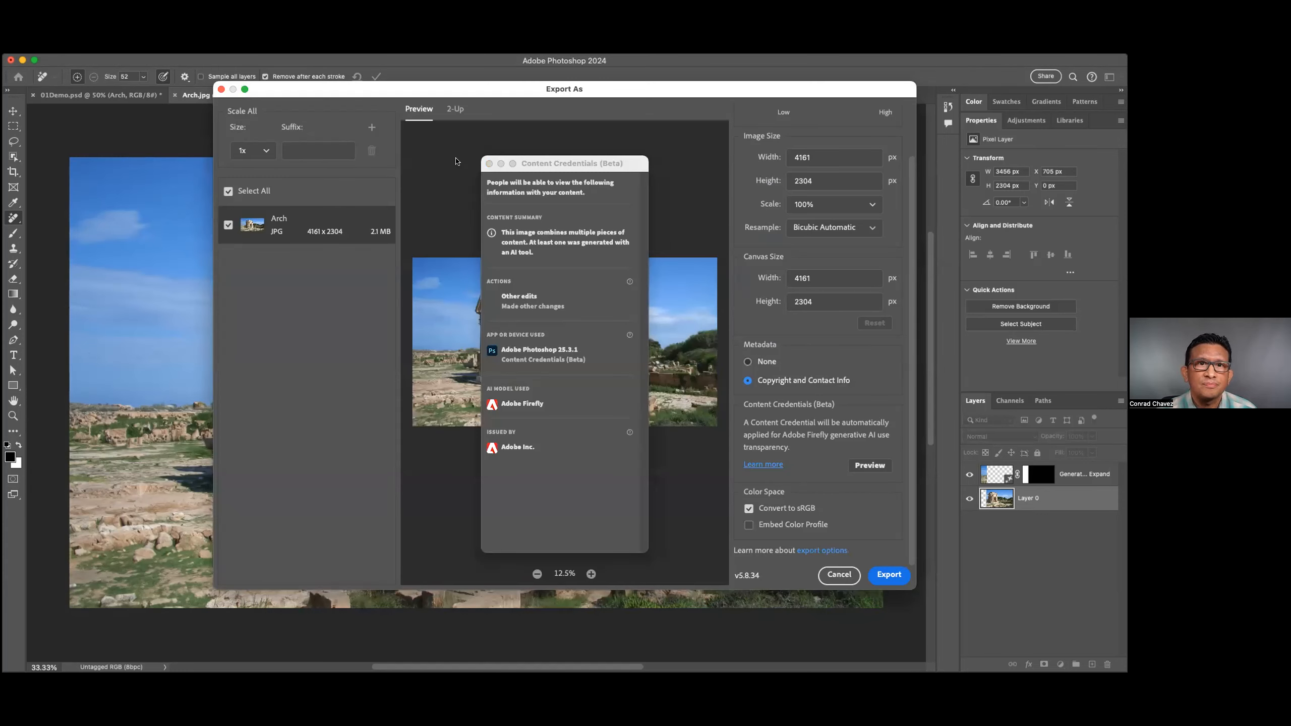
pyautogui.press('Escape')
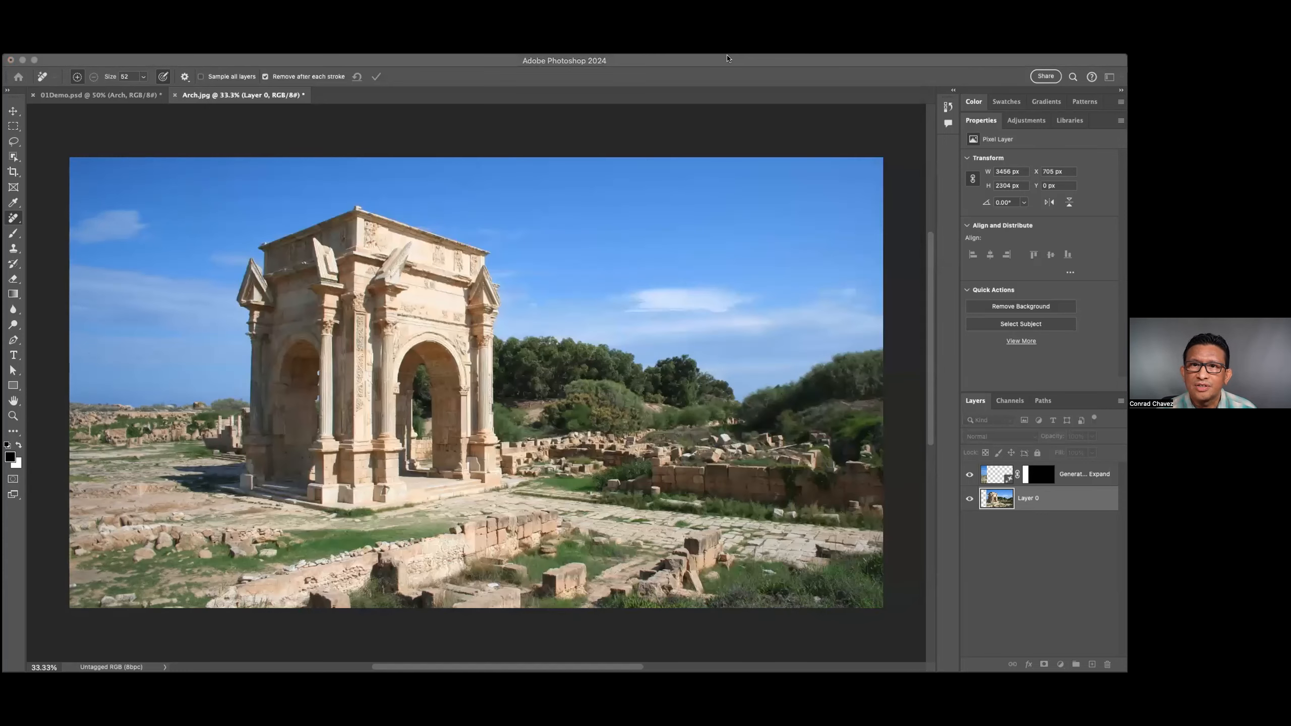